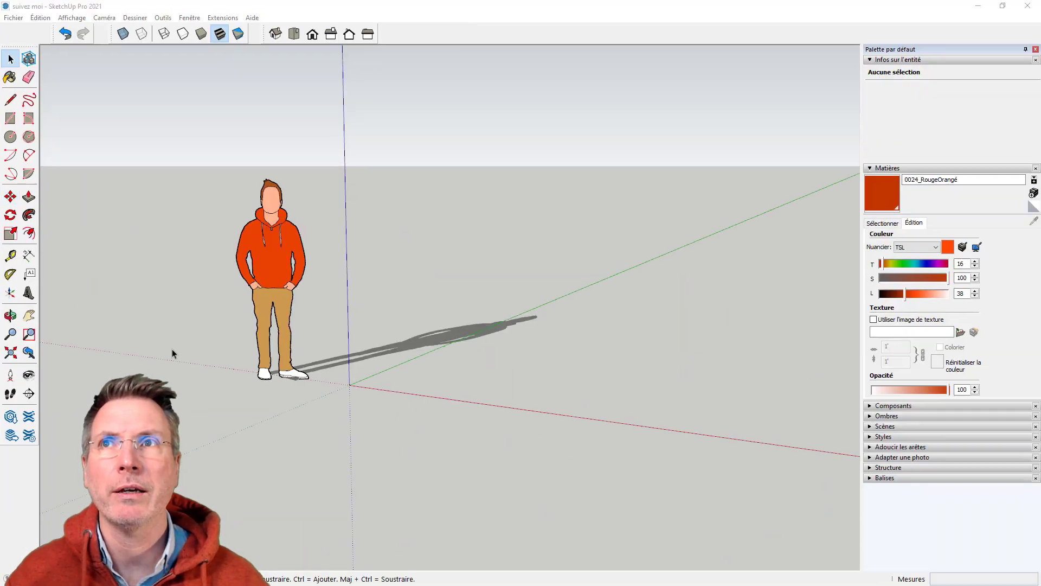
Step: Draw a small circle on the ground with the Circle tool
scroll(223, 379, down, 2)
scroll(398, 324, up, 2)
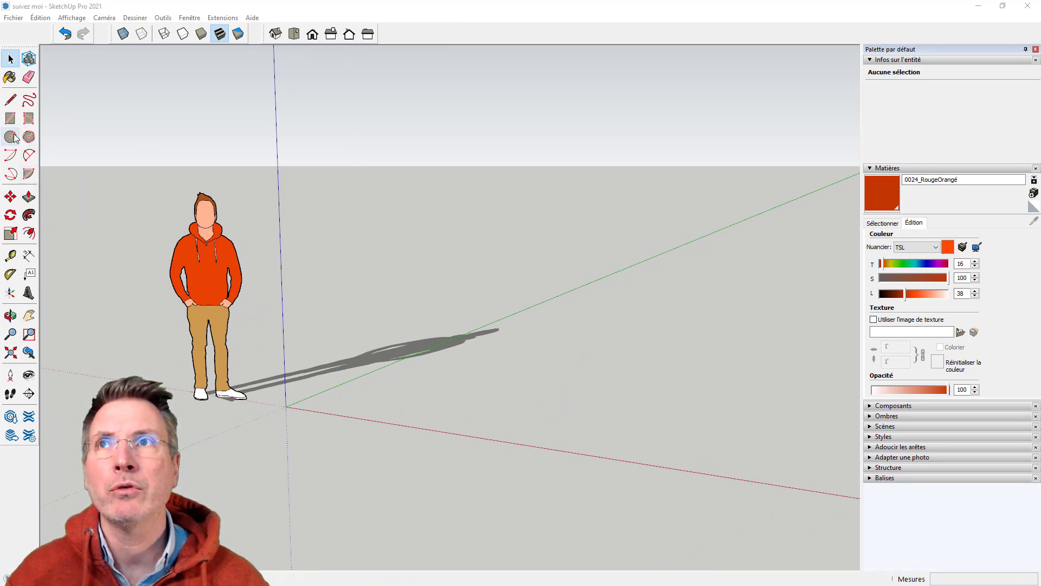
key(c)
click(396, 401)
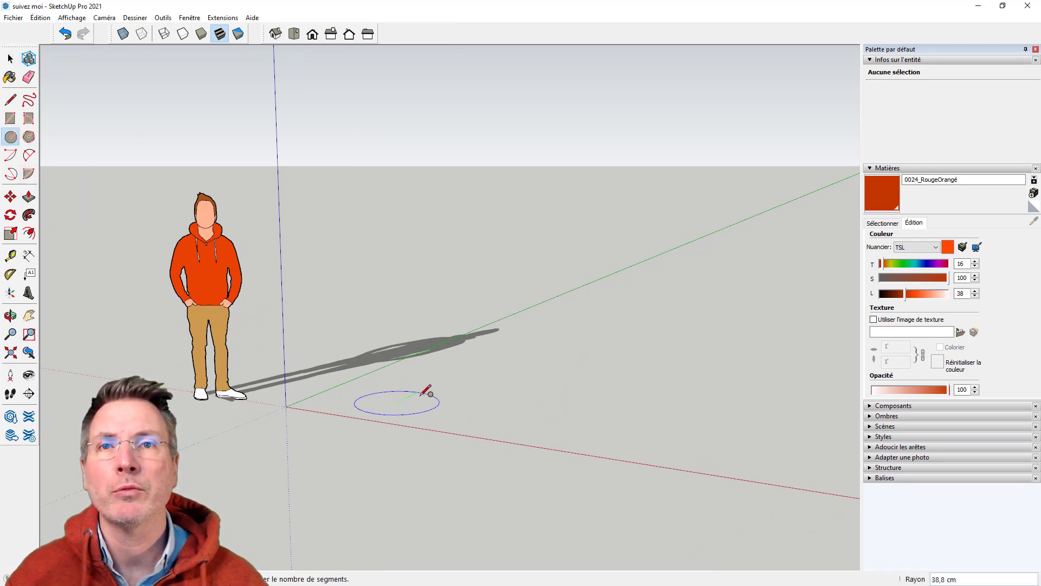
click(410, 396)
click(470, 396)
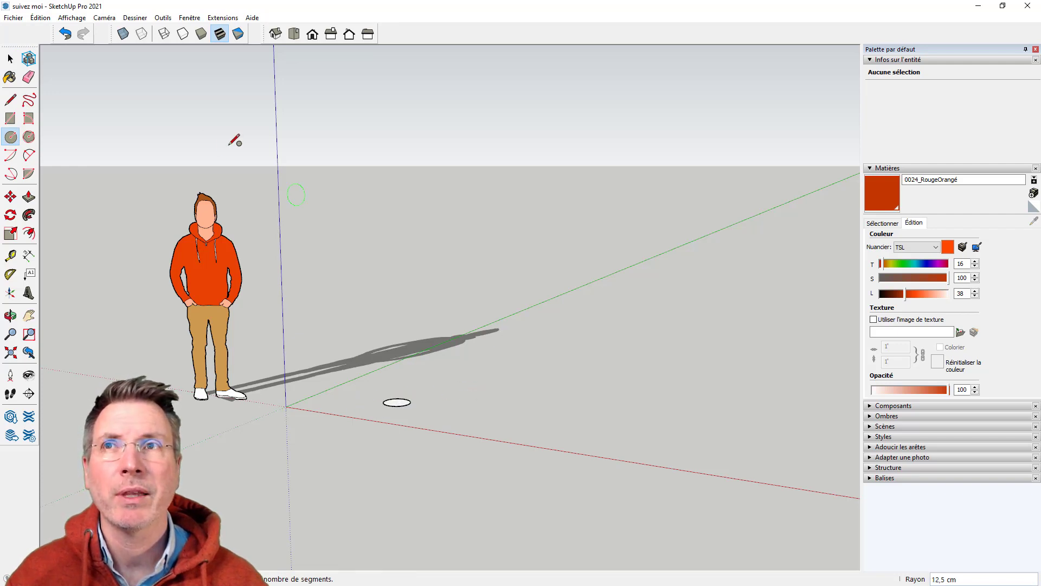
Step: Draw a bent line path from the circle's centre: up, along red, along green, then upward
click(11, 99)
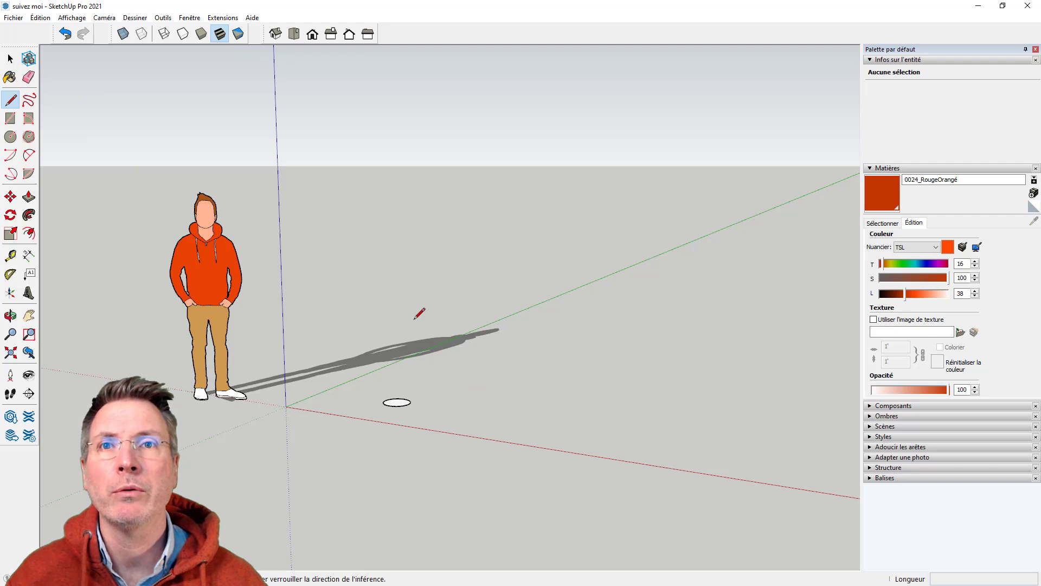
click(398, 397)
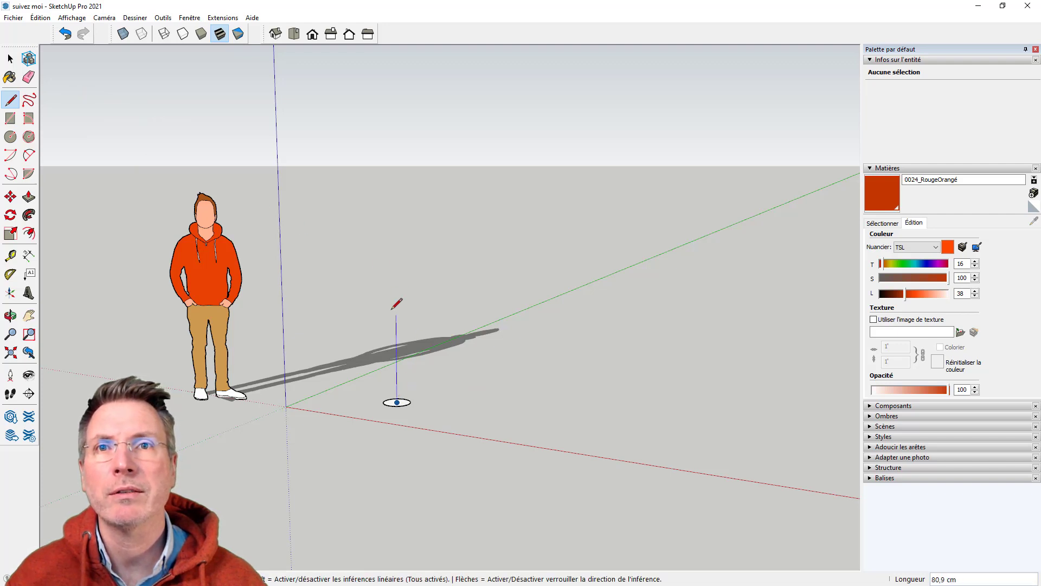
click(394, 186)
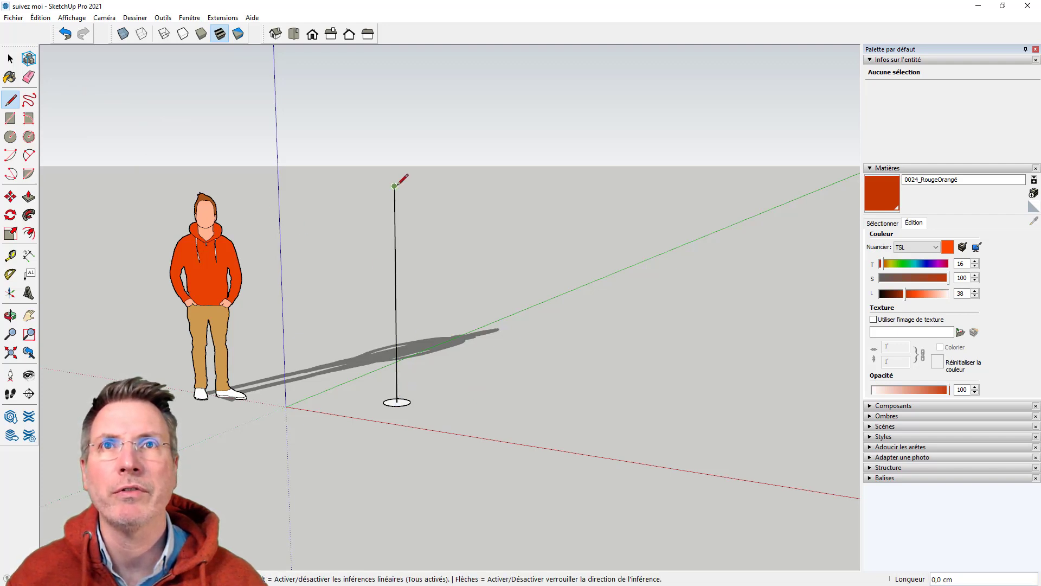
click(497, 187)
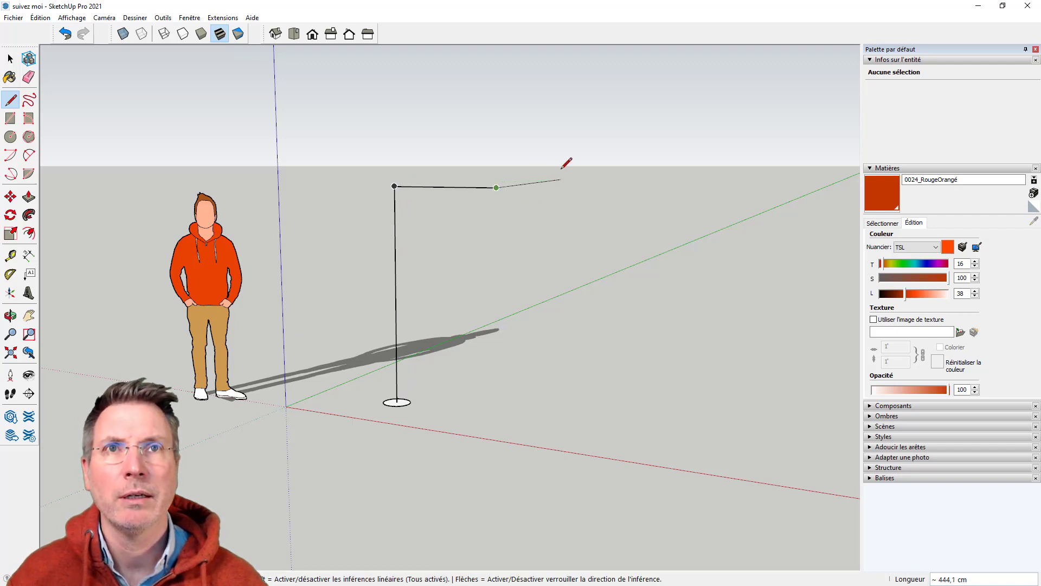
mouse_move(567, 166)
middle_down()
mouse_move(521, 241)
mouse_move(527, 186)
middle_up()
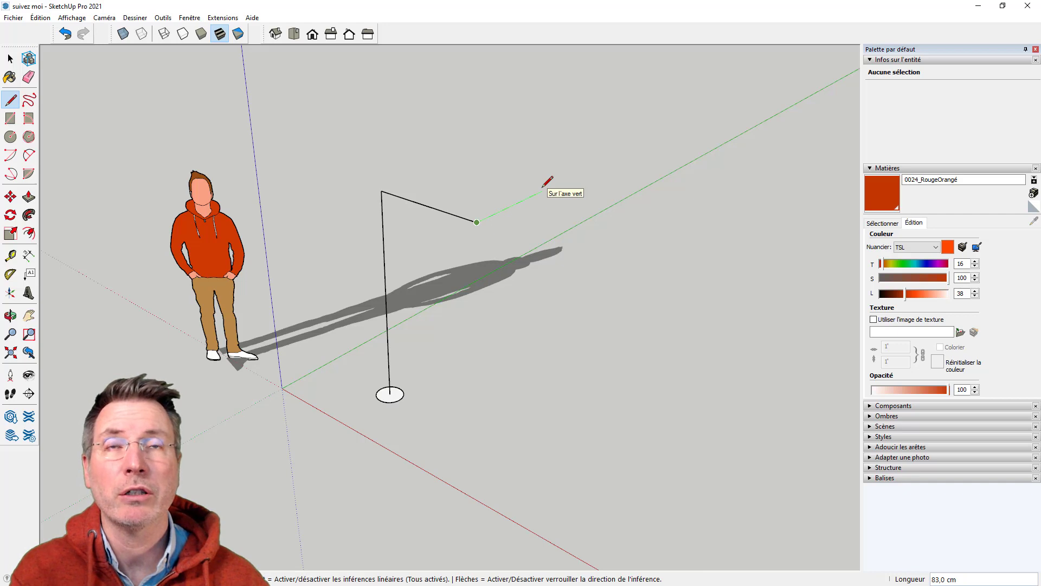
key(shift)
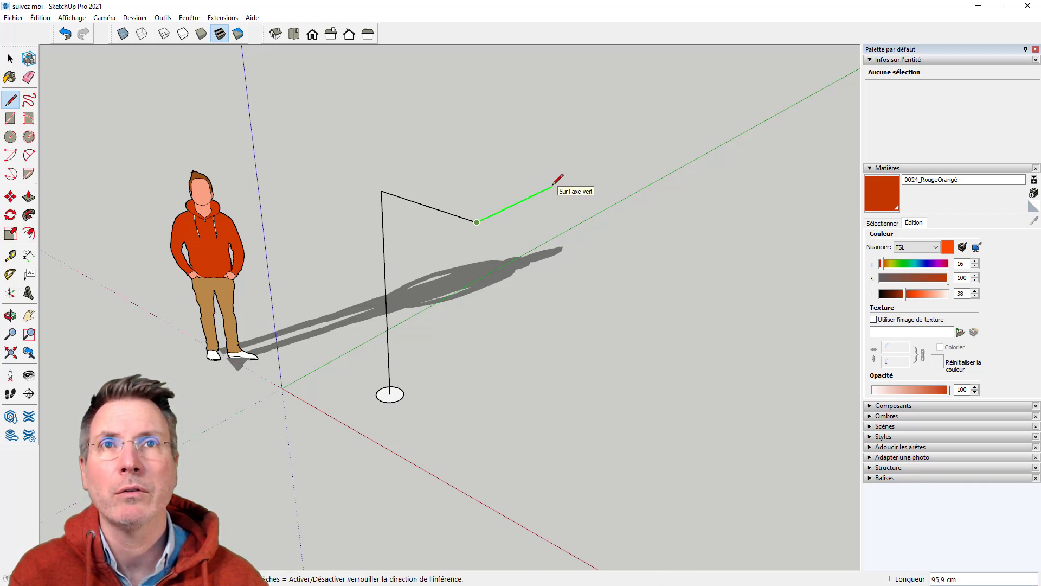
click(581, 173)
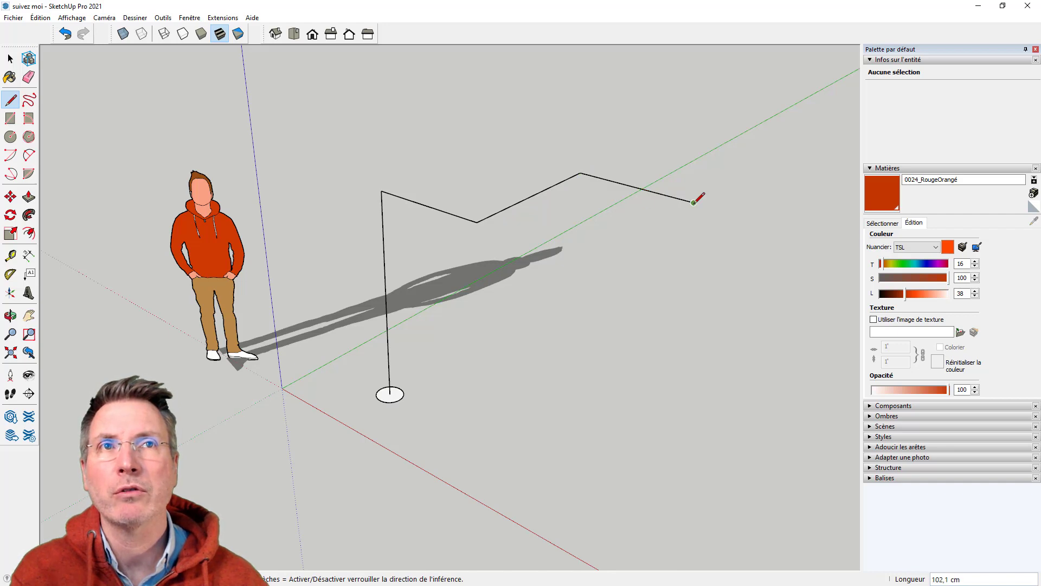
click(705, 121)
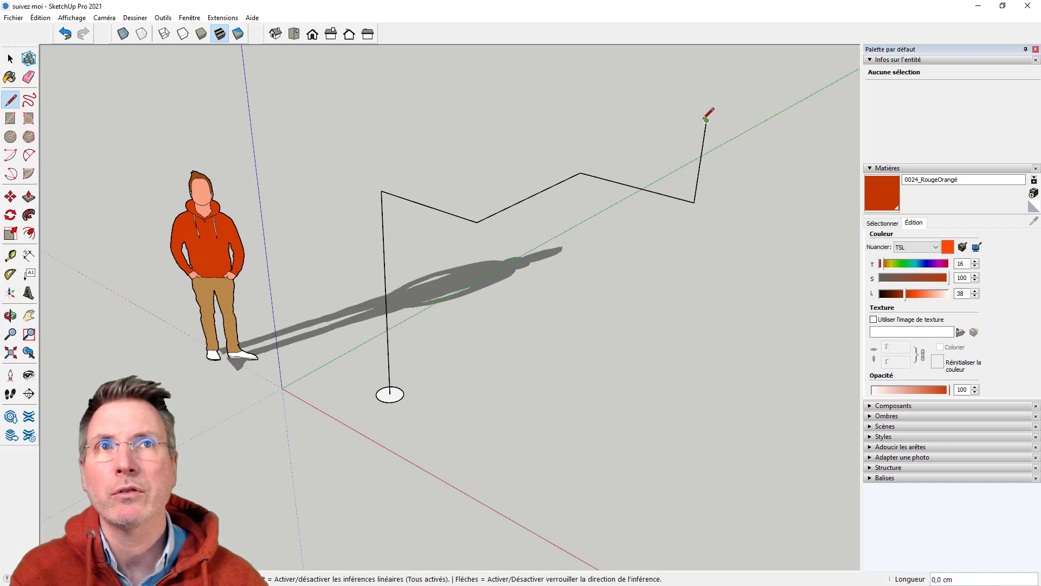
key(o)
mouse_move(495, 183)
mouse_down()
mouse_move(482, 267)
mouse_move(608, 230)
mouse_move(471, 194)
mouse_up()
key(space)
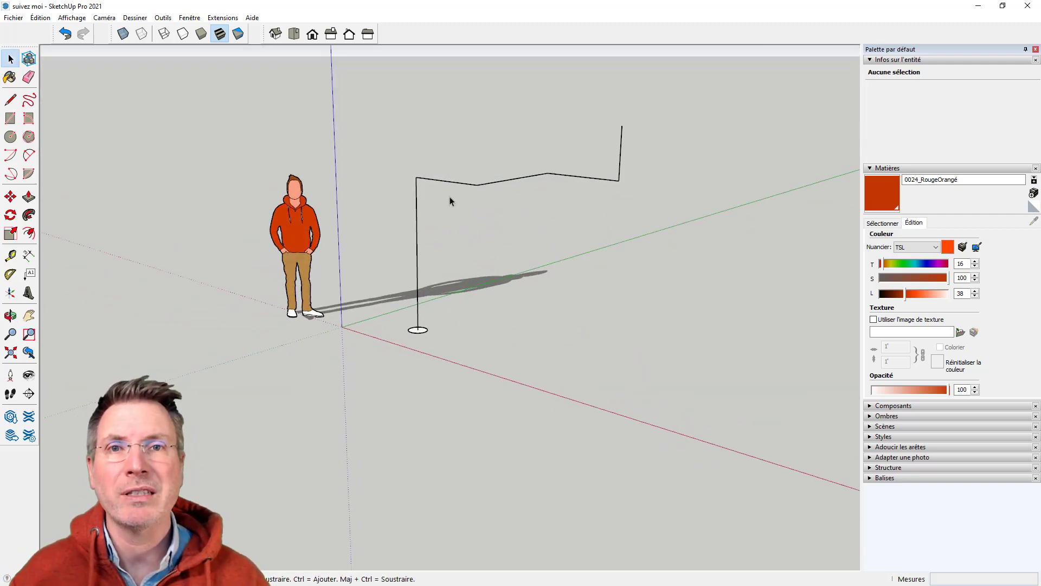
Step: Drag the circle with Follow Me up the vertical edge and around both path bends
scroll(502, 203, up, 2)
scroll(506, 213, up, 1)
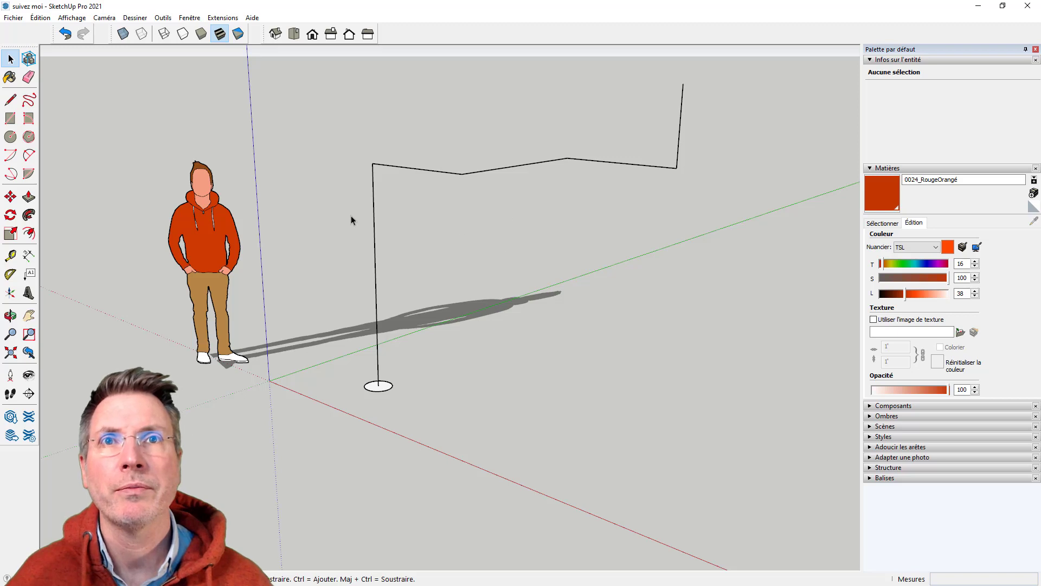
click(29, 215)
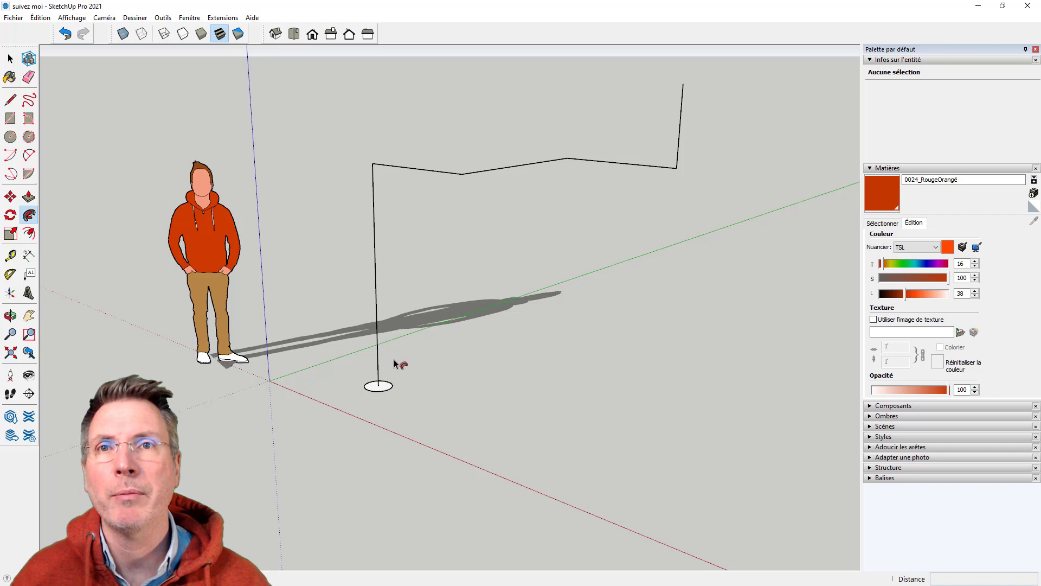
drag(381, 384, 370, 179)
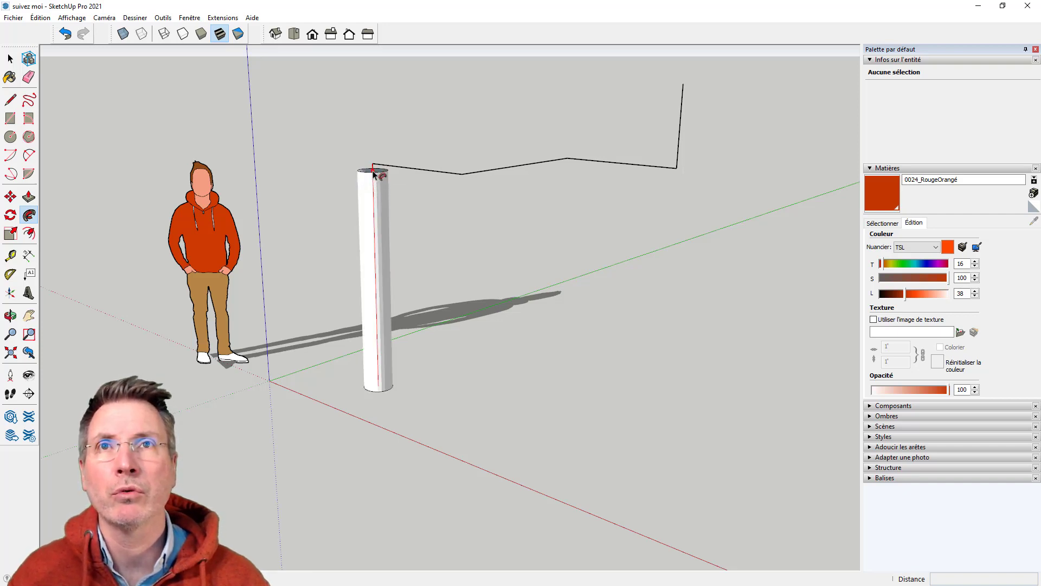
drag(371, 180, 465, 183)
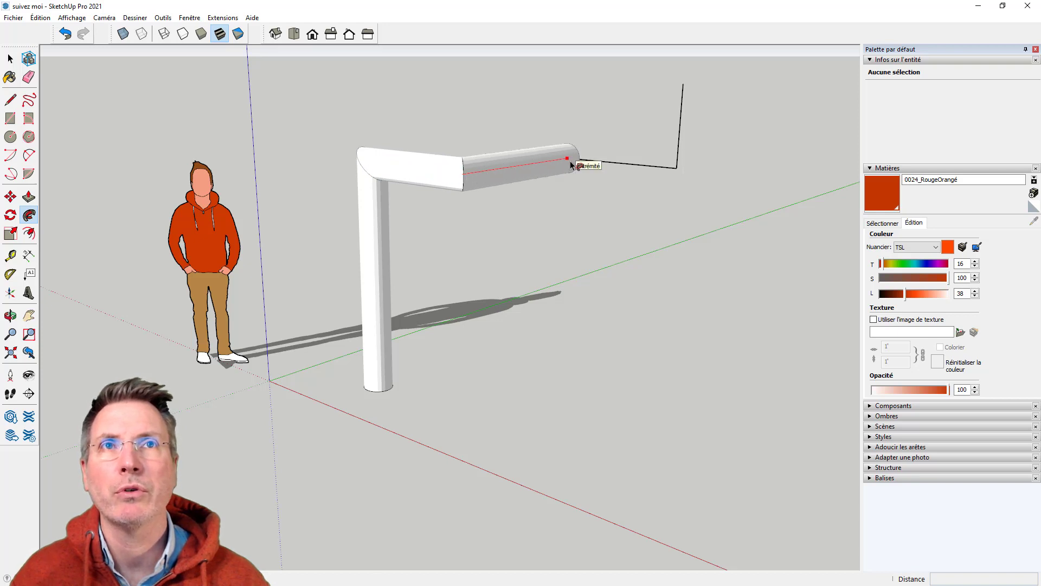
mouse_move(570, 161)
mouse_down()
mouse_move(679, 174)
mouse_move(686, 86)
mouse_up()
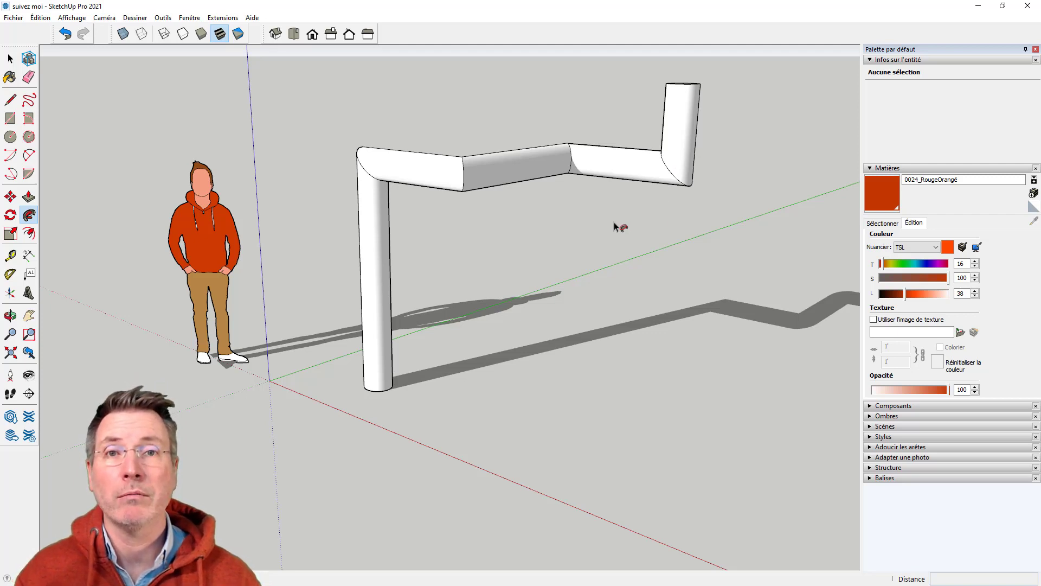
Step: Undo the pipe back to the bare path and begin selecting its edges
click(65, 33)
mouse_move(482, 283)
middle_down()
mouse_move(221, 297)
mouse_move(44, 268)
mouse_move(400, 272)
mouse_move(474, 304)
mouse_move(382, 309)
mouse_move(460, 298)
mouse_move(470, 275)
middle_up()
scroll(459, 305, up, 2)
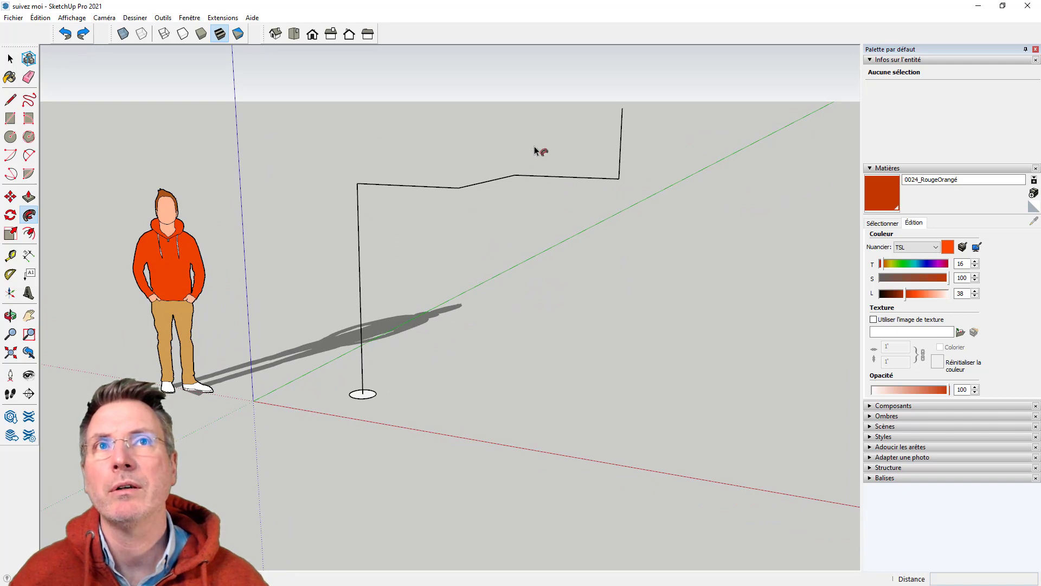
mouse_move(314, 221)
middle_down()
mouse_move(434, 263)
mouse_move(422, 285)
middle_up()
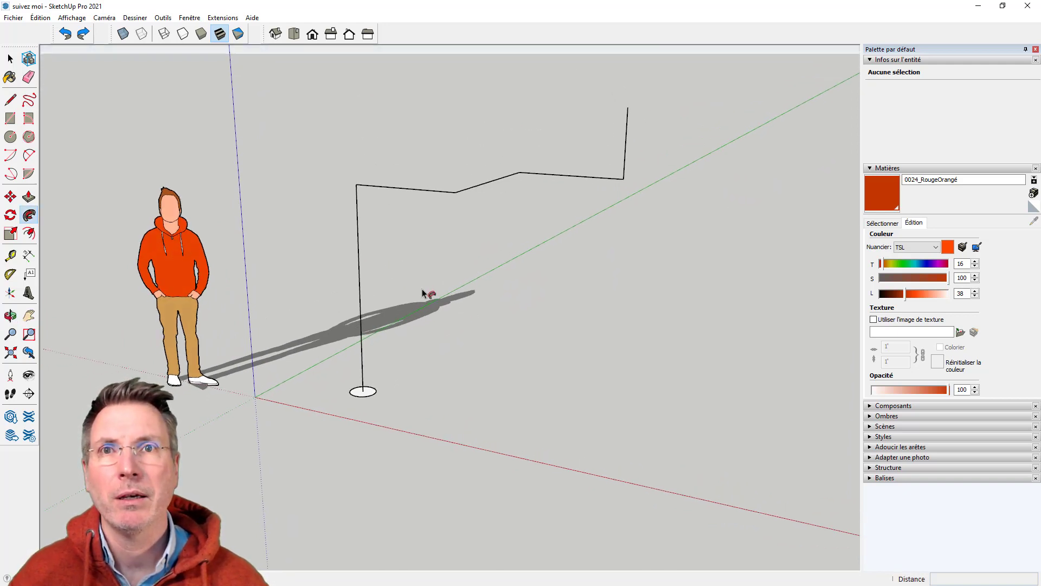
click(10, 59)
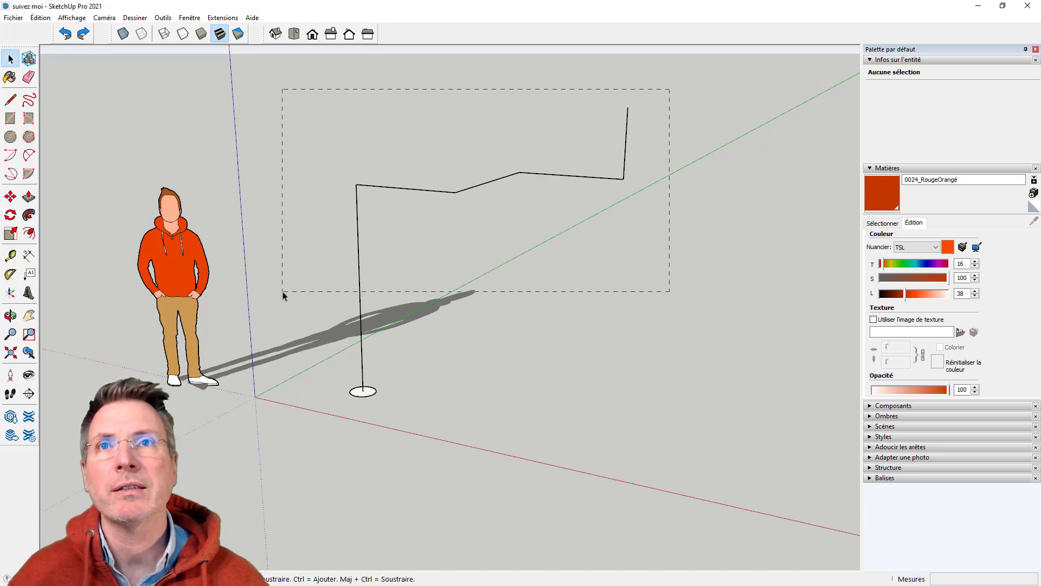
drag(282, 291, 282, 292)
drag(684, 90, 464, 206)
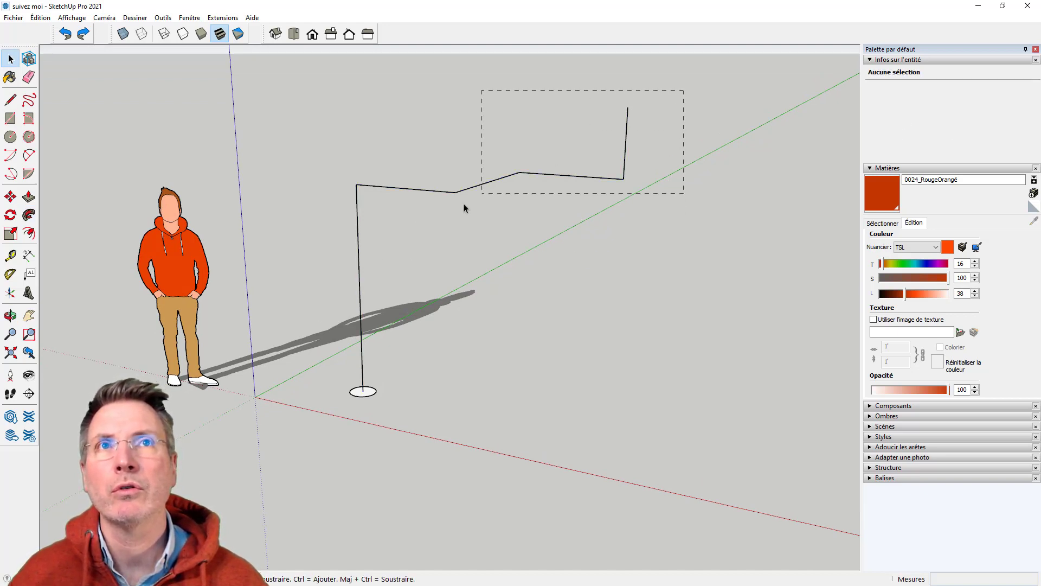
Step: Window-select the five path edges, sweep the circle along them, then undo it
click(407, 297)
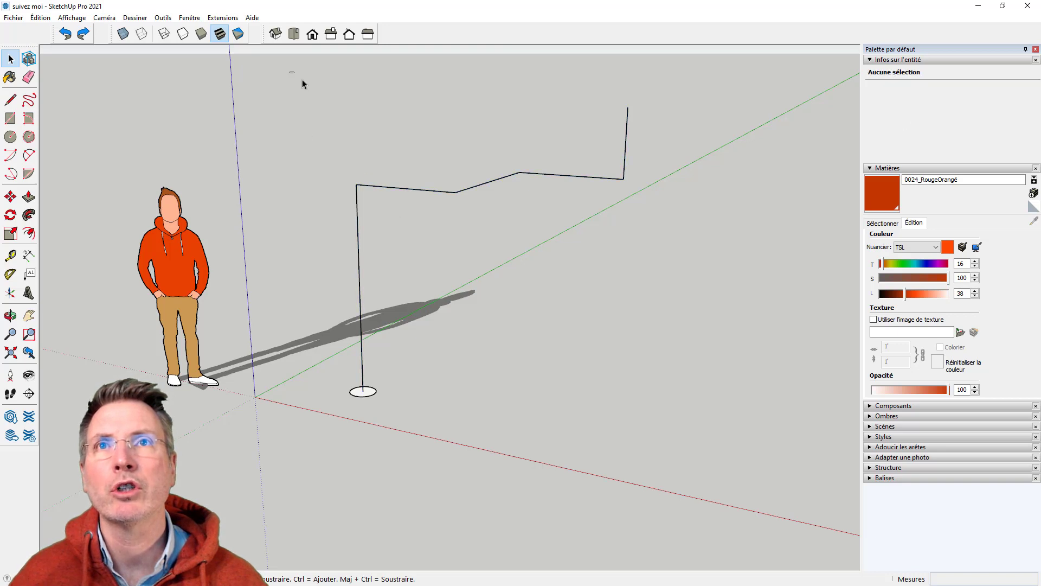
drag(290, 72, 691, 239)
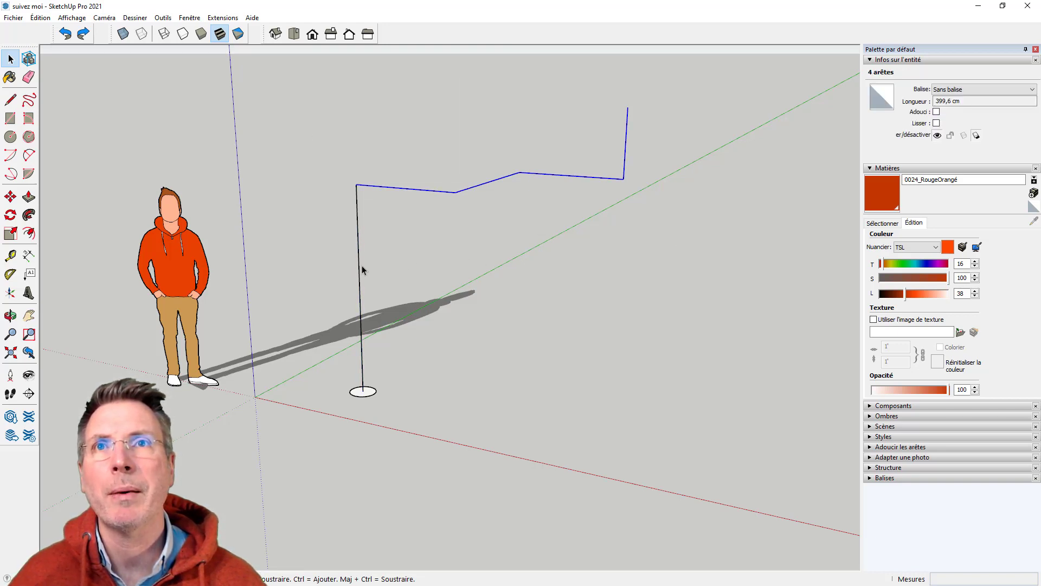
drag(680, 76, 550, 161)
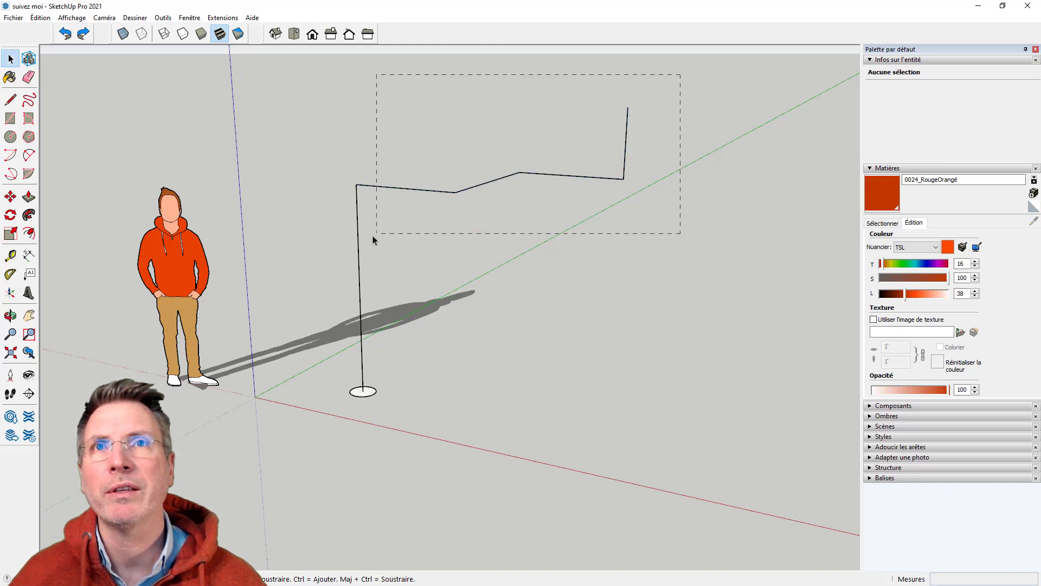
drag(311, 275, 311, 275)
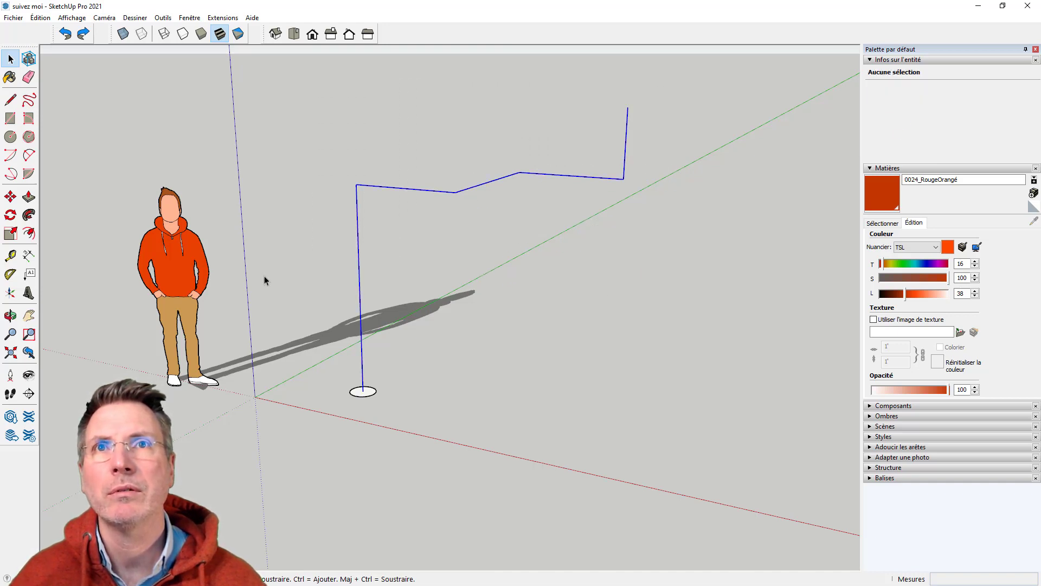
click(30, 215)
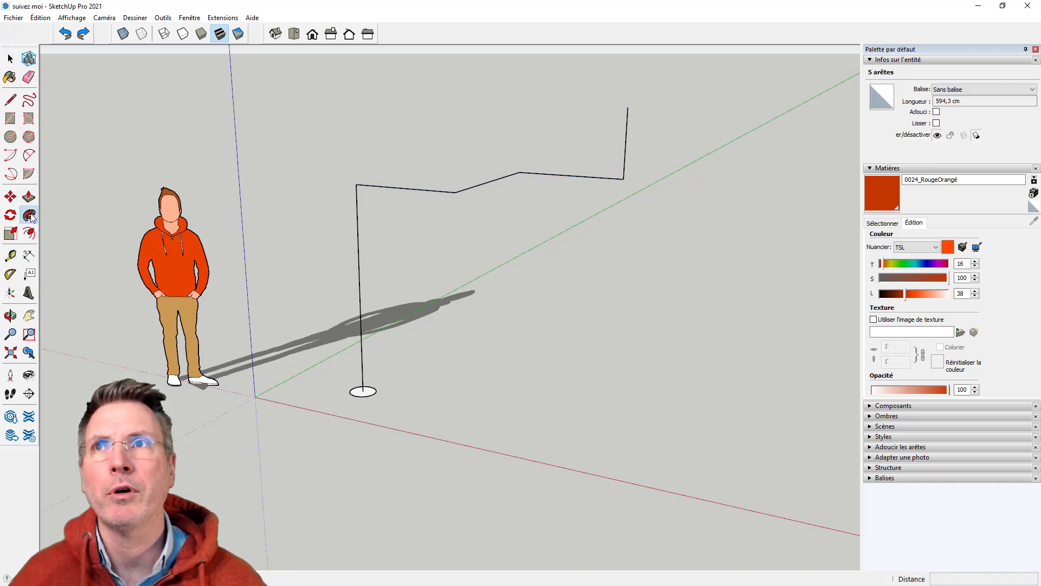
click(369, 397)
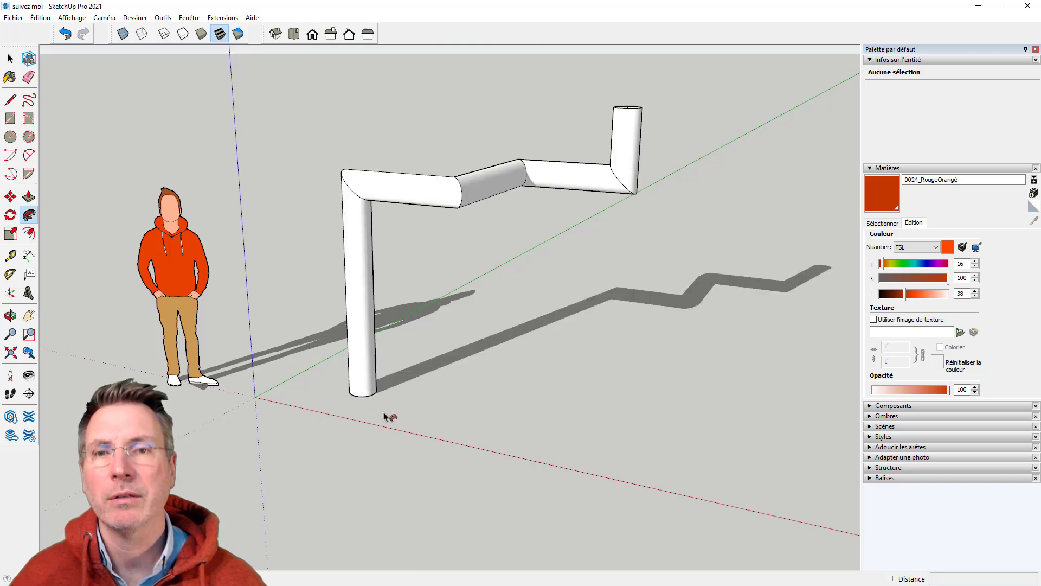
key(ctrl+z)
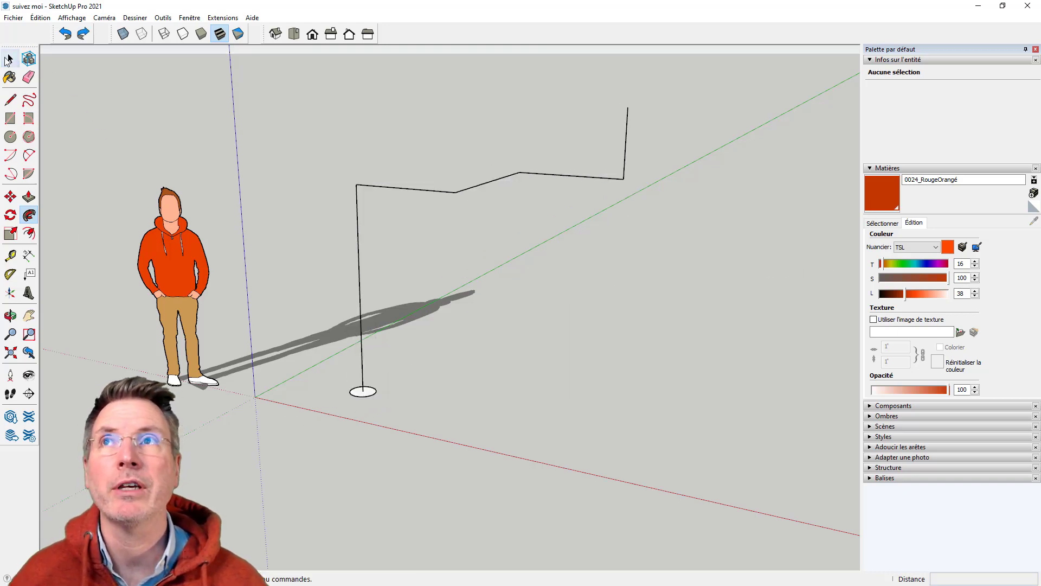
Step: Reselect the five path edges and Follow Me the circle along them into the pipe
click(9, 59)
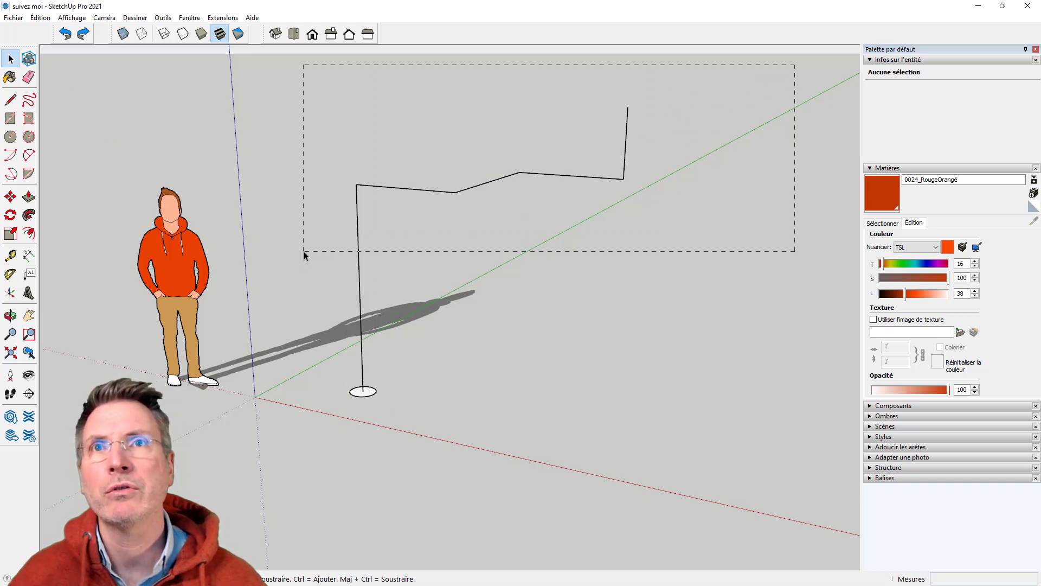
drag(304, 252, 303, 252)
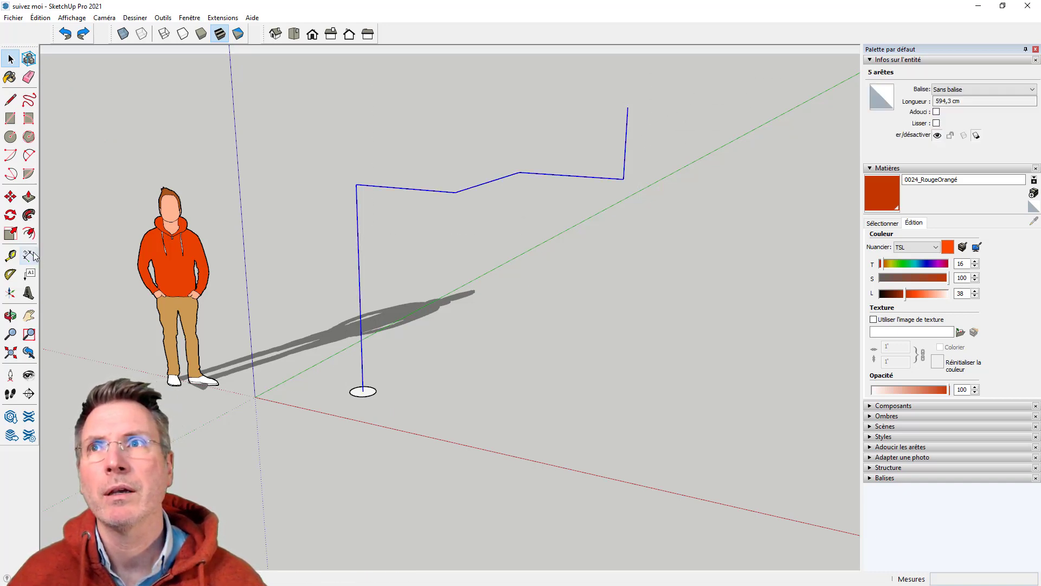
click(29, 215)
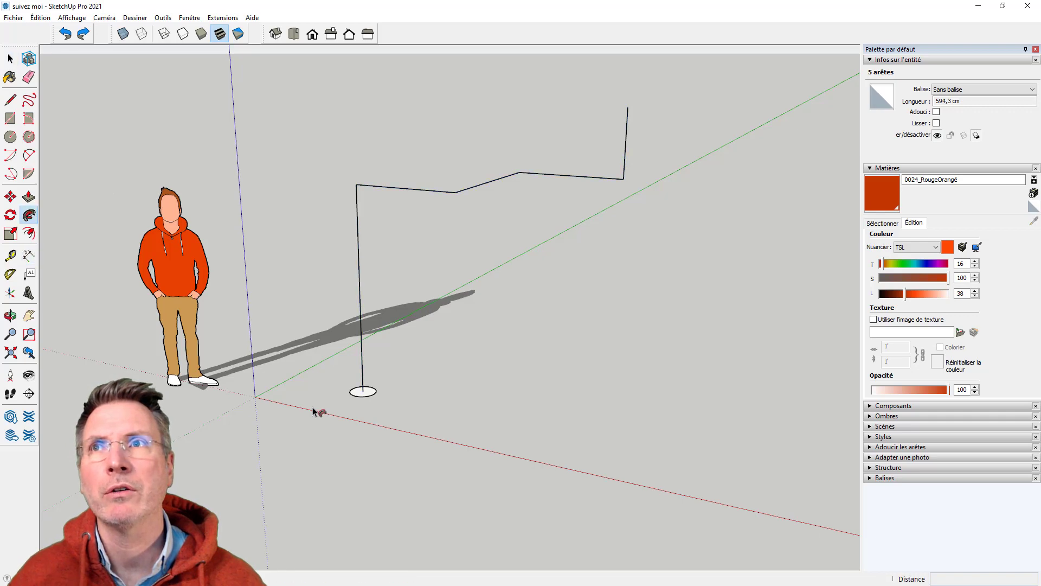
click(363, 391)
scroll(269, 330, down, 2)
middle_drag(274, 329, 330, 285)
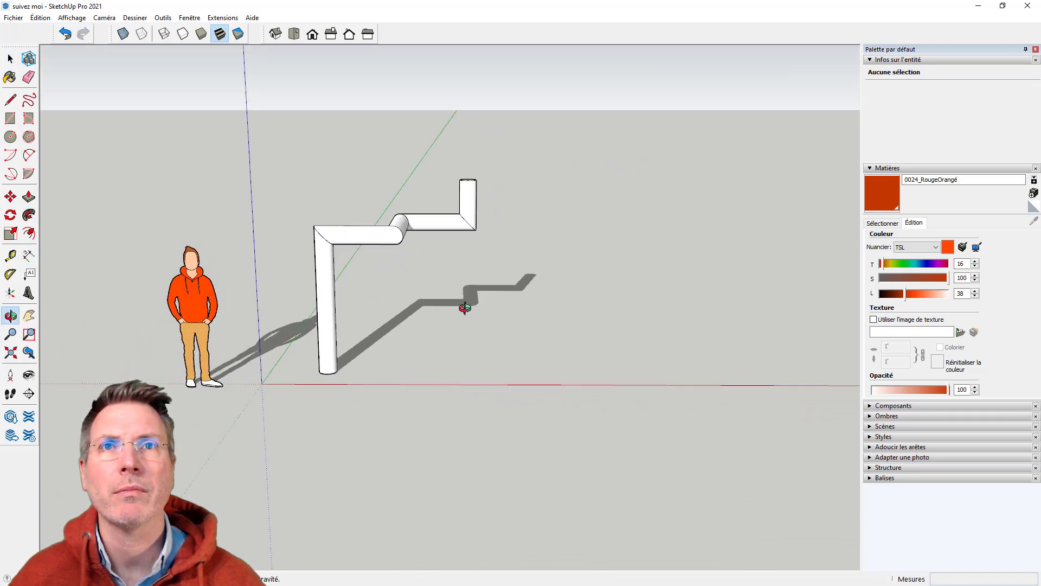
scroll(314, 287, down, 2)
scroll(643, 311, up, 2)
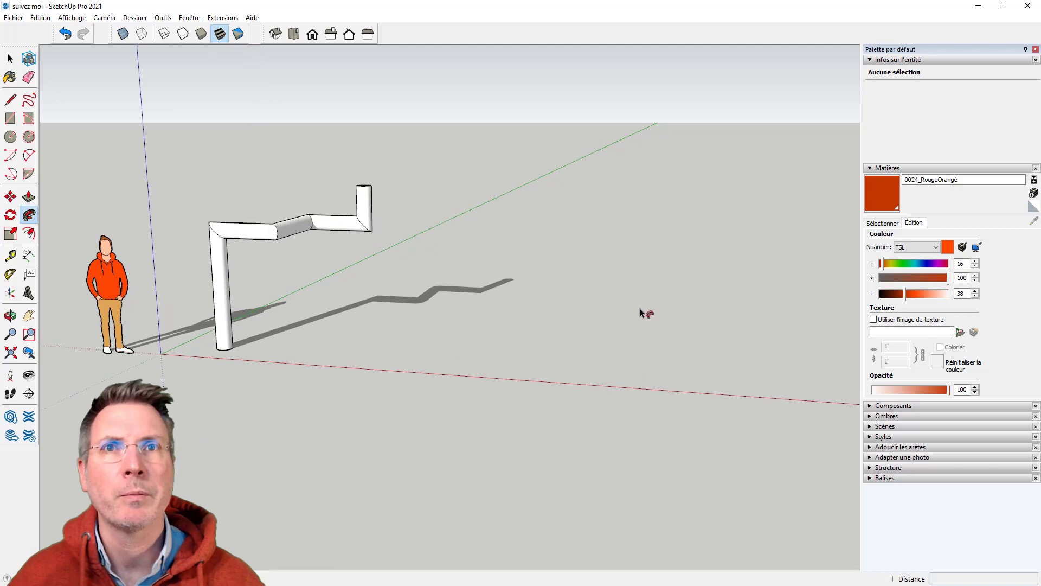
Step: Draw a rectangle beside the pipe and push/pull it up into a box
click(10, 118)
click(453, 358)
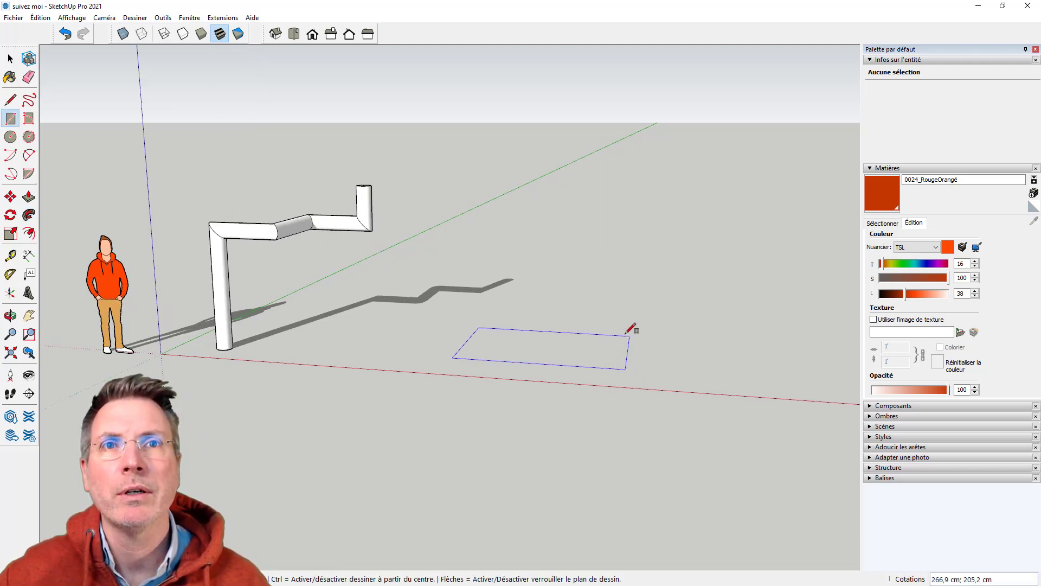
click(622, 330)
click(29, 197)
click(491, 344)
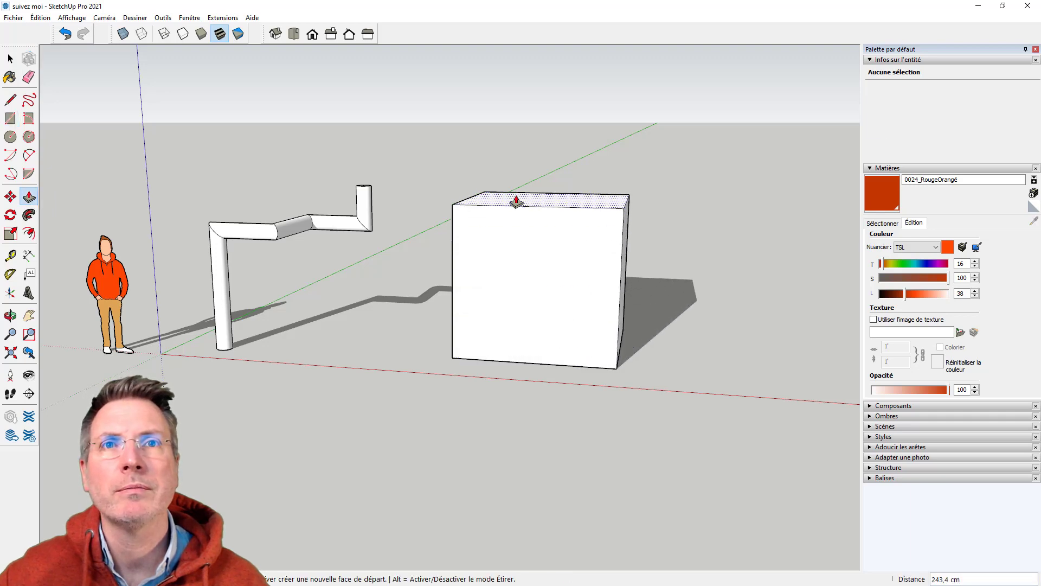
click(517, 218)
middle_drag(515, 234, 483, 225)
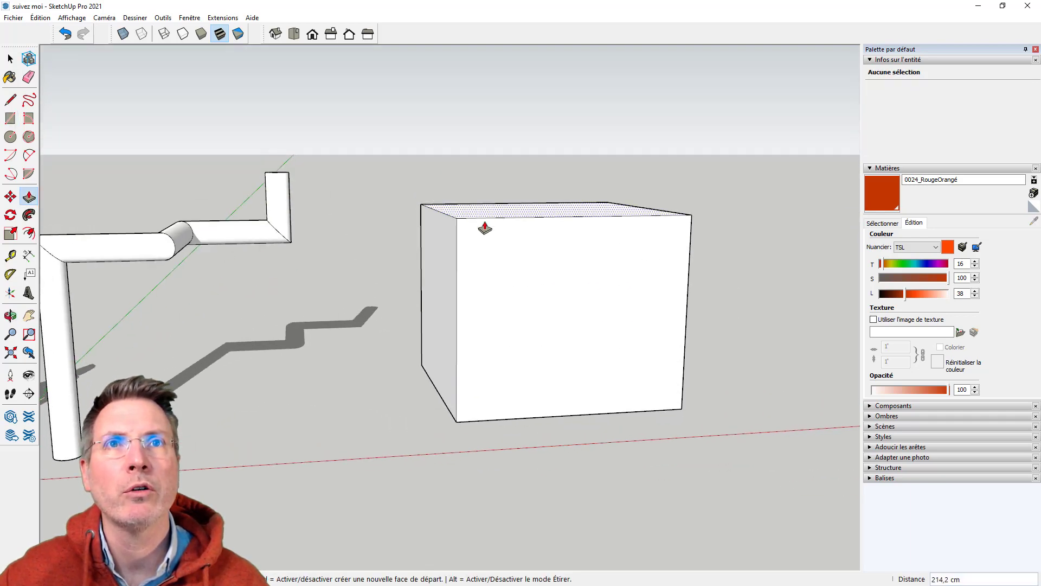
scroll(483, 225, up, 3)
Step: Draw a line across a top corner of the box to cut a small triangle profile
click(11, 99)
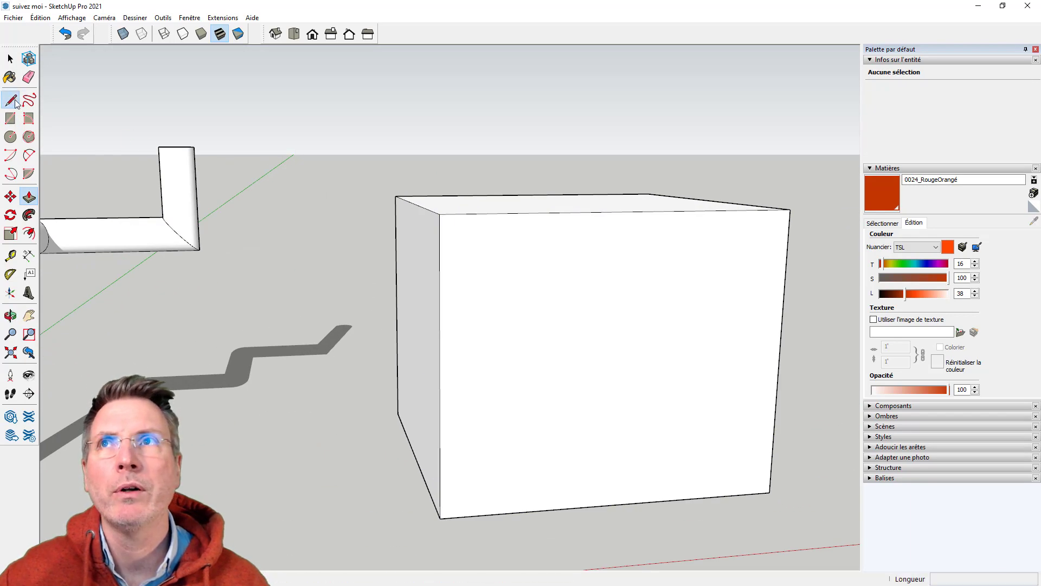
click(478, 213)
click(443, 255)
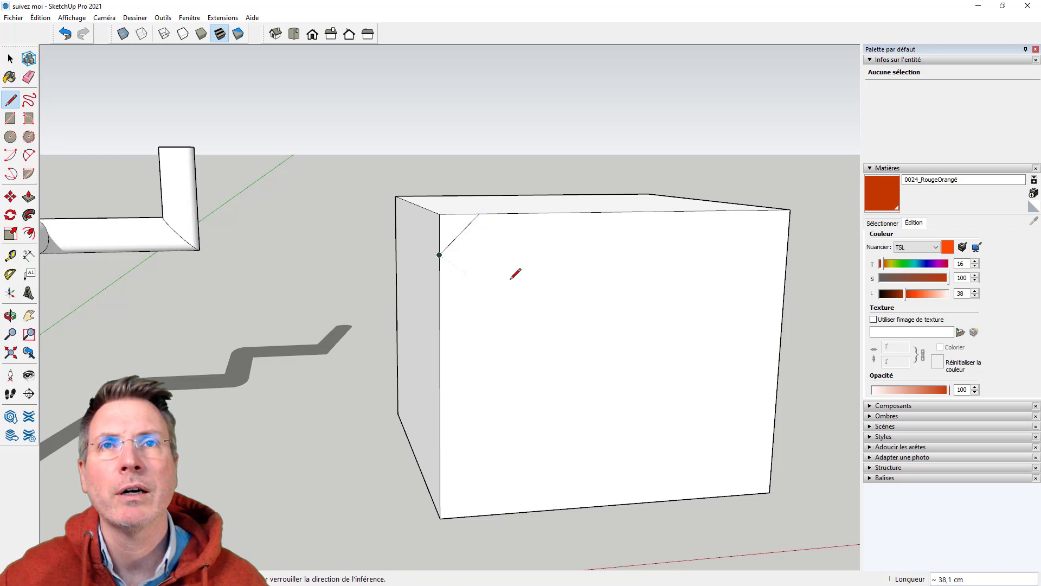
middle_drag(515, 274, 499, 297)
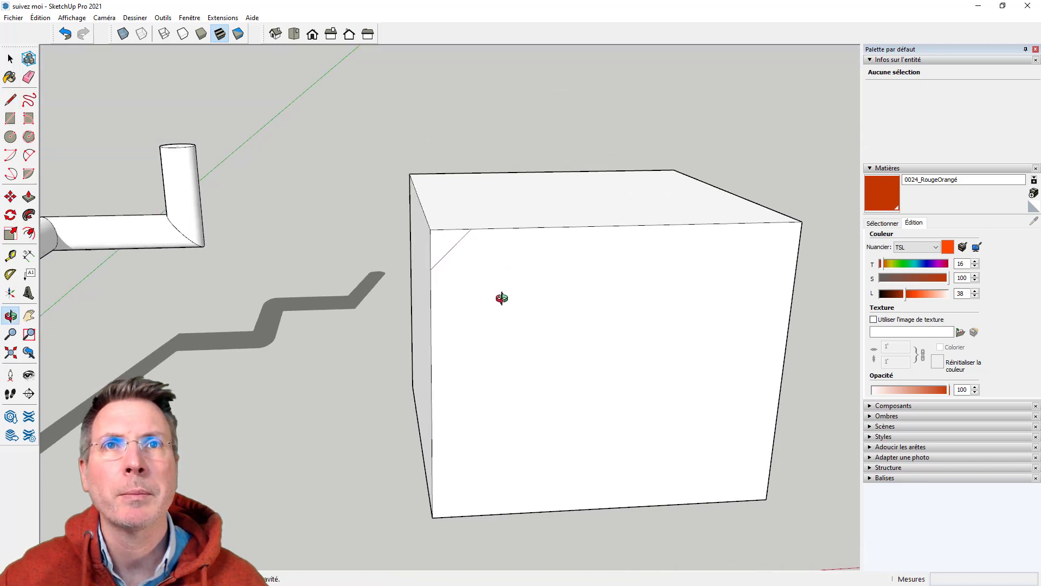
Step: Drag the triangle with Follow Me around the box's top edges, then undo it
click(28, 214)
click(442, 251)
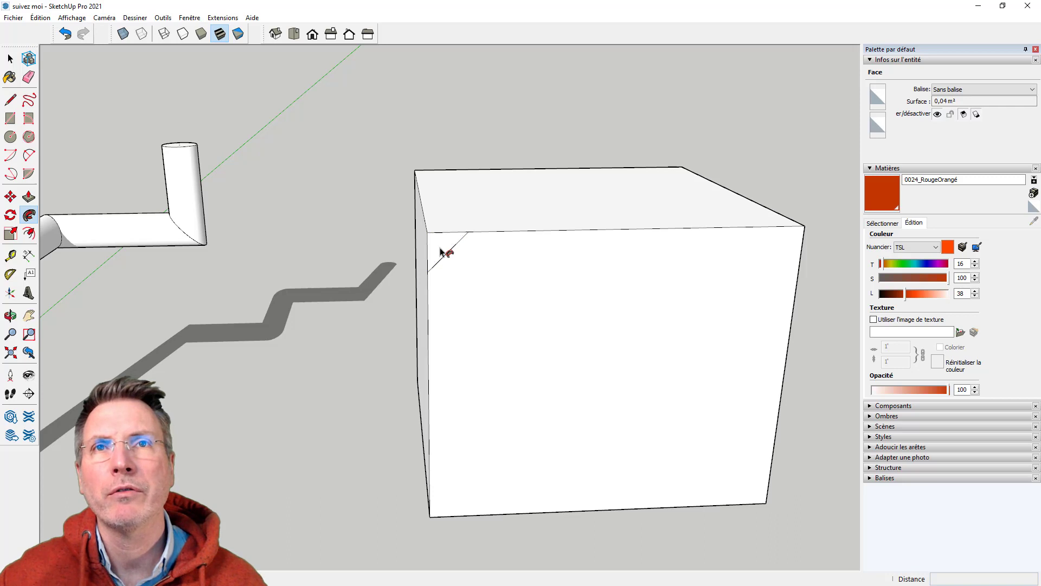
mouse_move(442, 251)
mouse_down()
mouse_move(471, 170)
mouse_move(802, 226)
mouse_move(430, 232)
mouse_up()
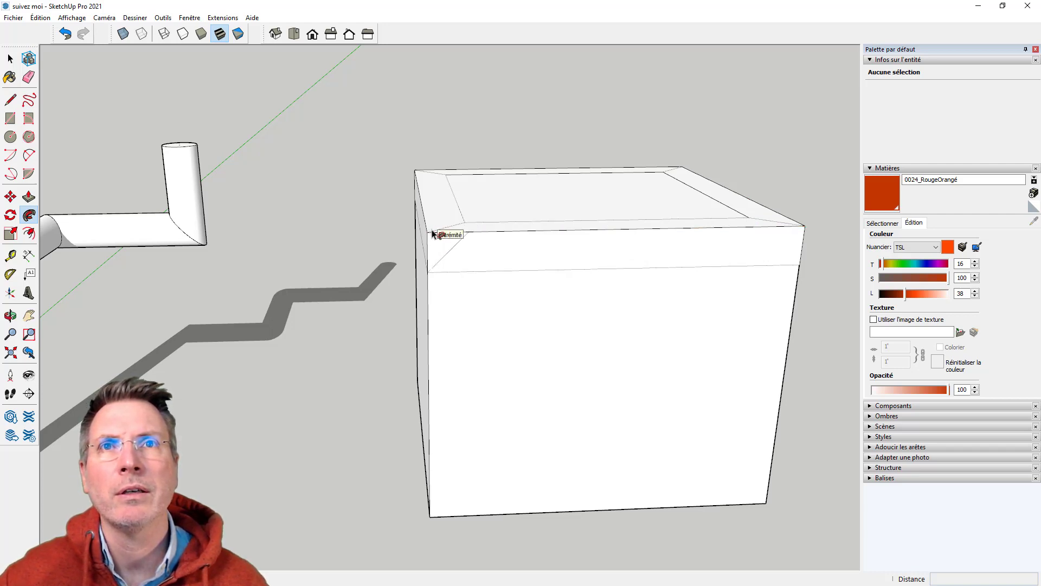
drag(432, 234, 433, 234)
middle_drag(274, 399, 491, 339)
click(420, 367)
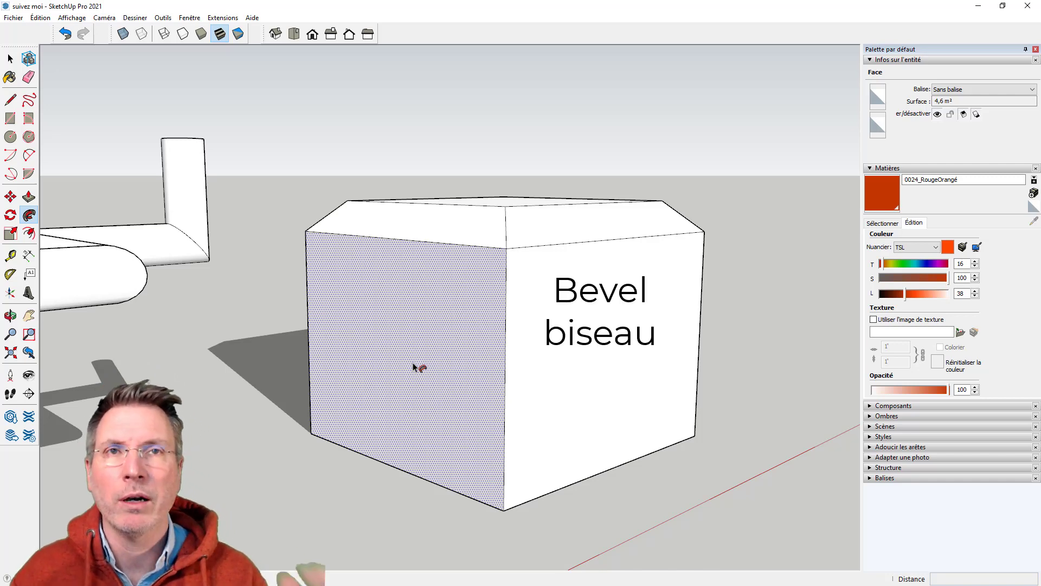
key(ctrl+z)
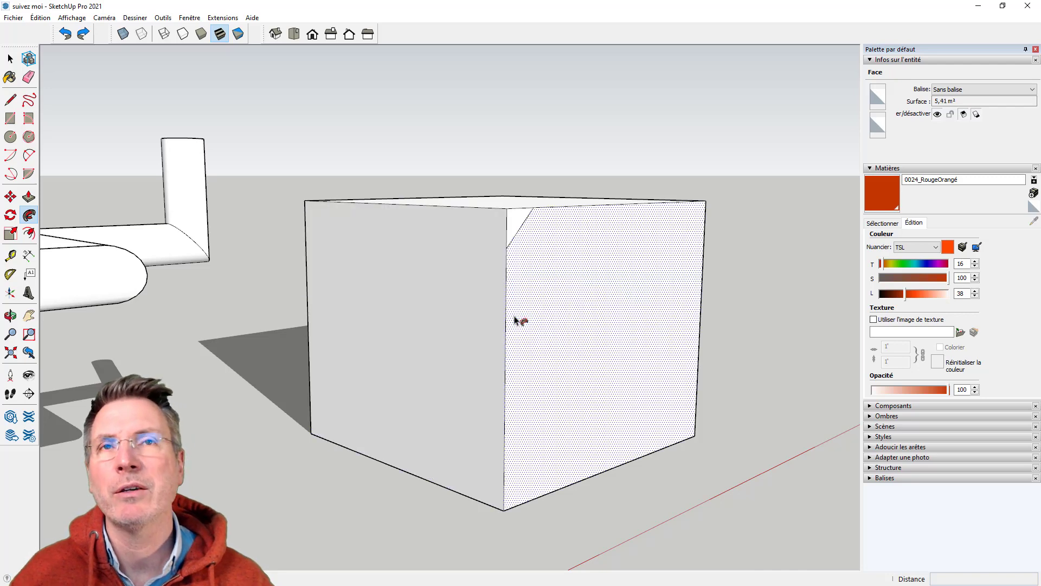
Step: Select the box's top face, sweep the triangle around it, then undo the chamfer
middle_drag(481, 302, 379, 330)
scroll(298, 356, down, 3)
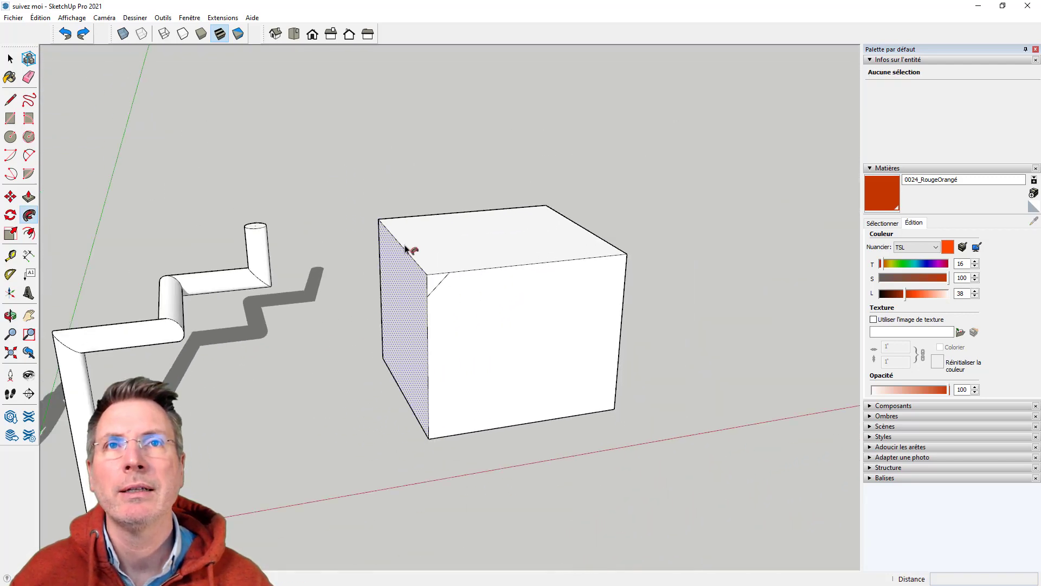
key(space)
scroll(516, 260, up, 2)
click(440, 255)
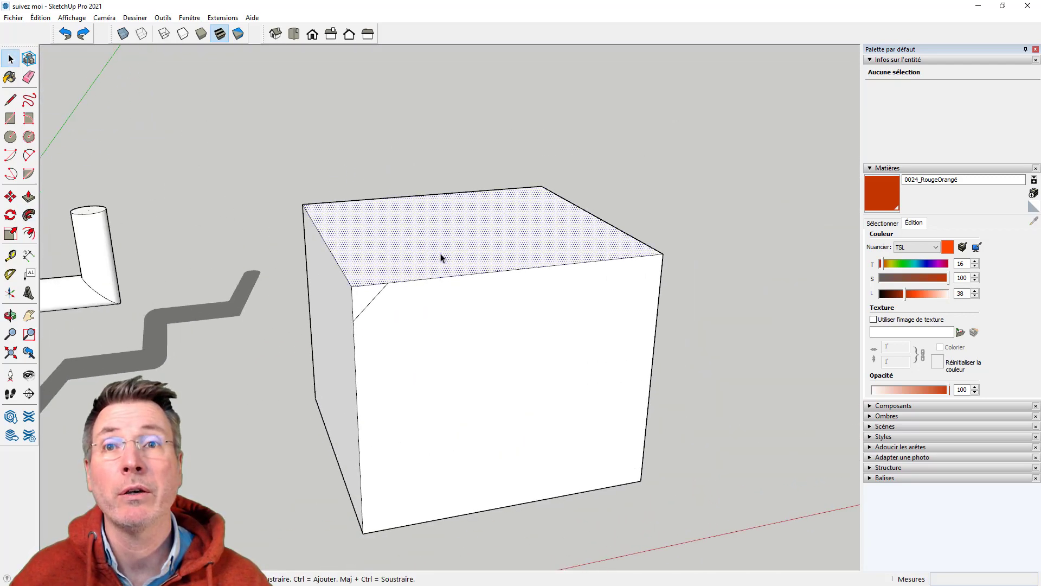
click(29, 214)
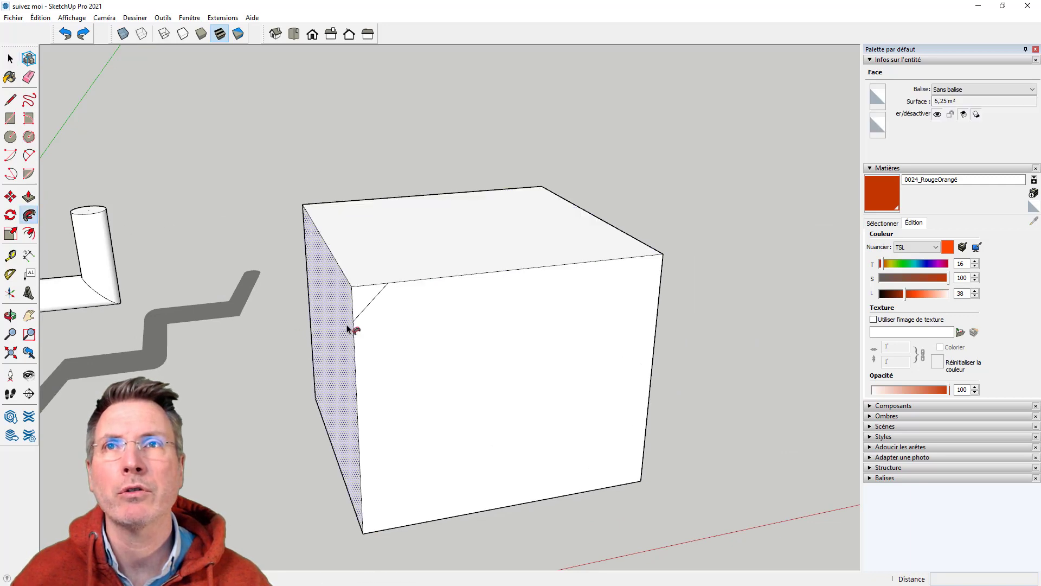
click(367, 300)
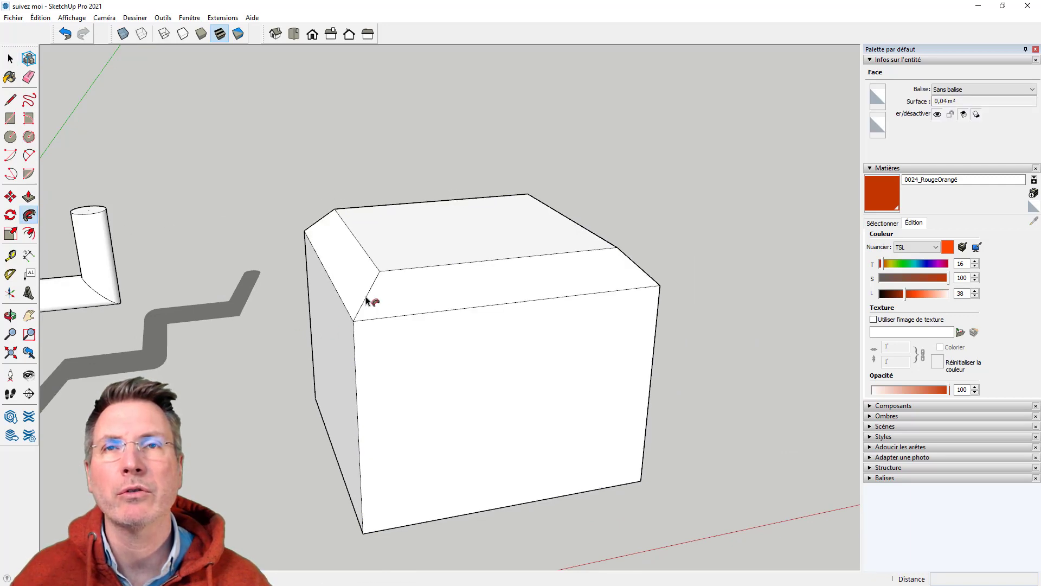
key(ctrl+z)
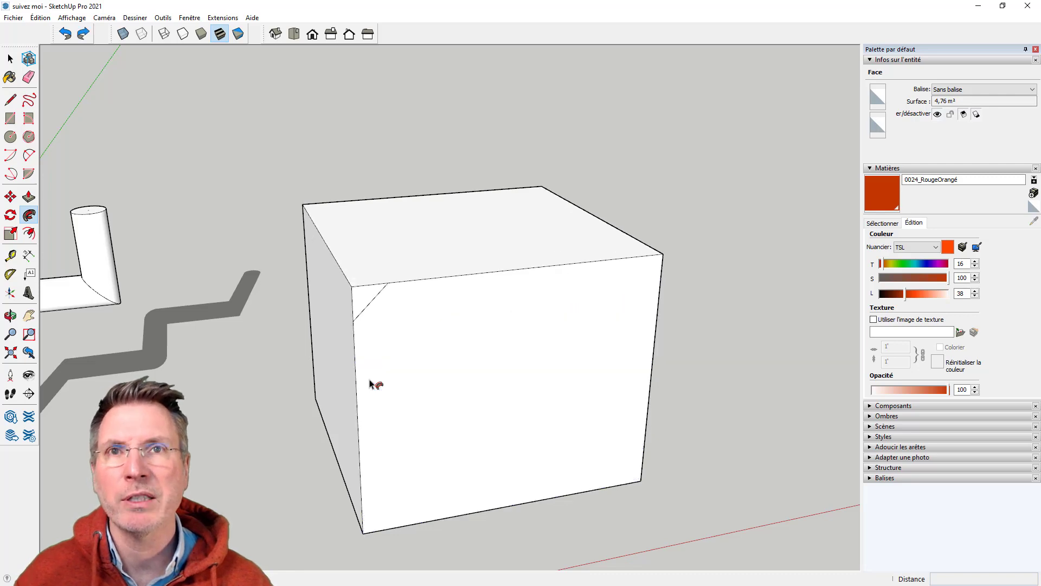
Step: Reselect the top face and sweep the triangle around it to chamfer all four edges
key(space)
click(406, 257)
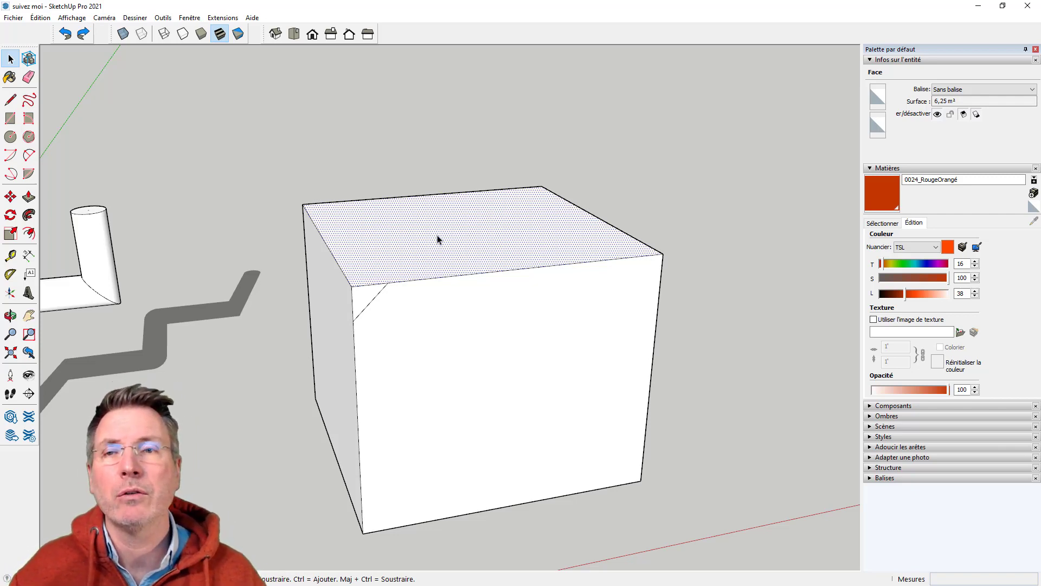
click(28, 215)
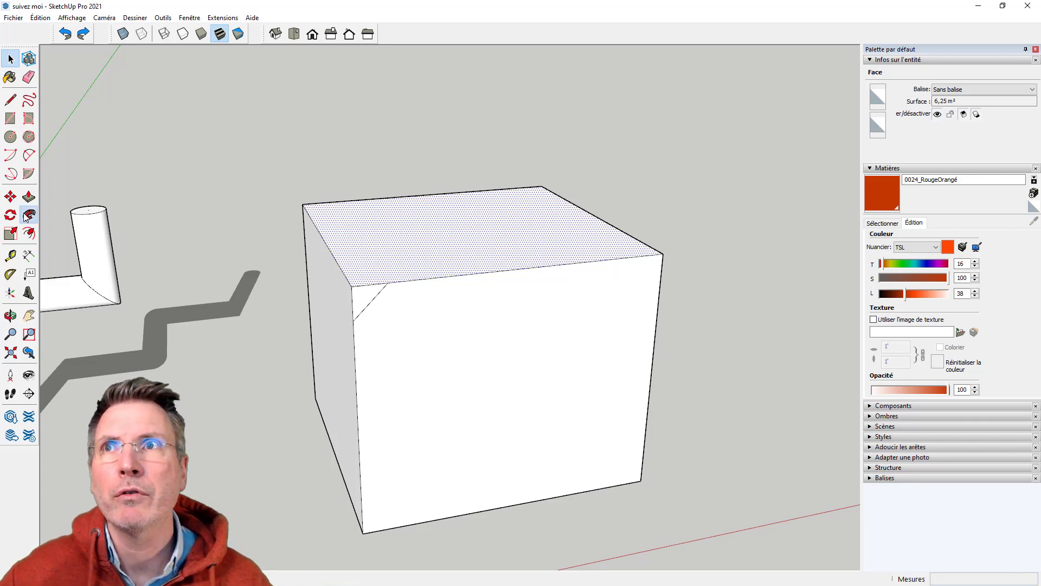
click(371, 295)
scroll(326, 358, down, 3)
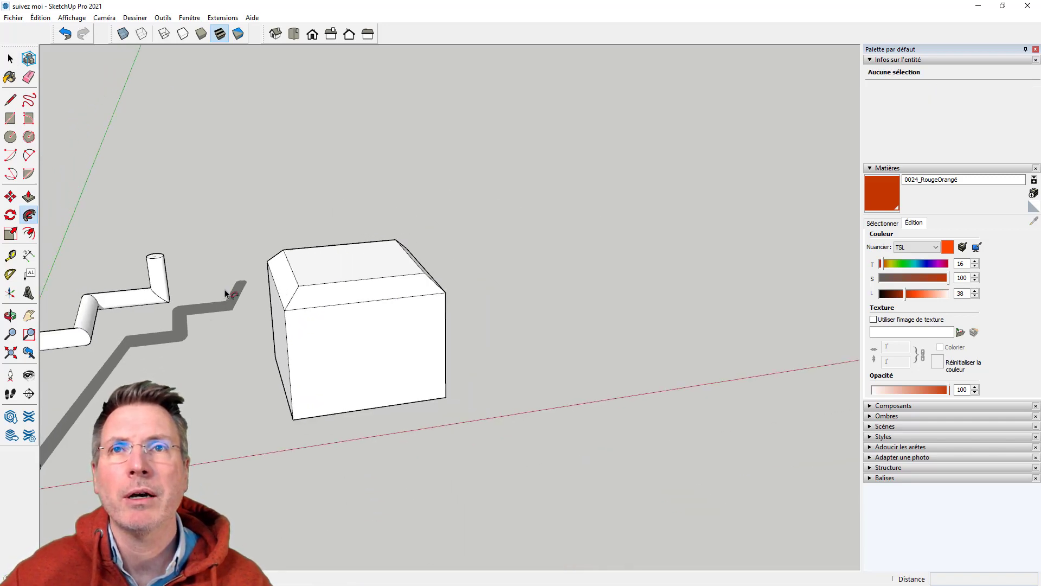
Step: Undo the chamfer and draw a 2-point arc profile at the box's front corner
click(66, 34)
scroll(309, 297, up, 3)
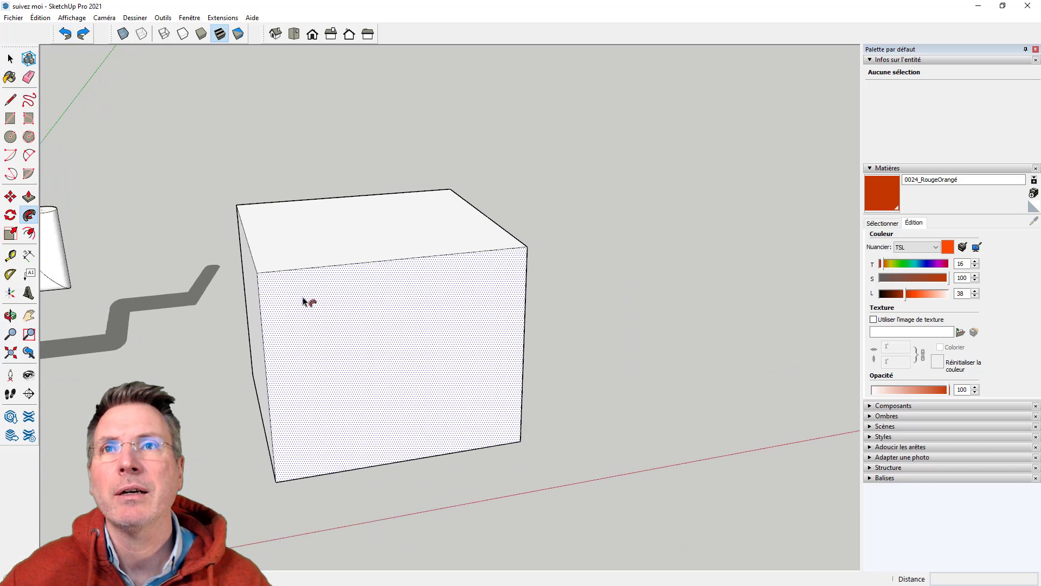
scroll(260, 260, up, 2)
click(30, 156)
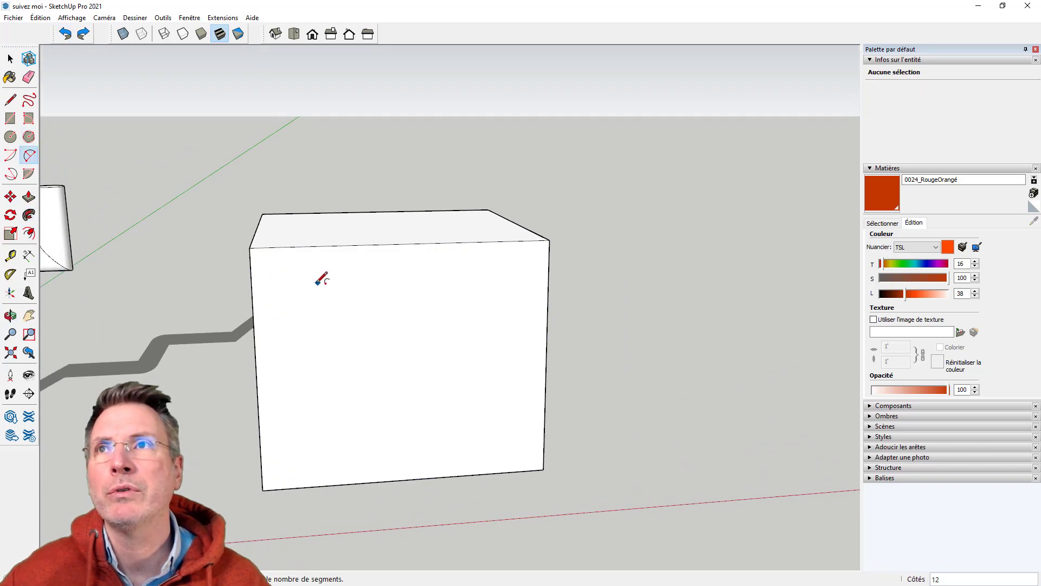
click(251, 286)
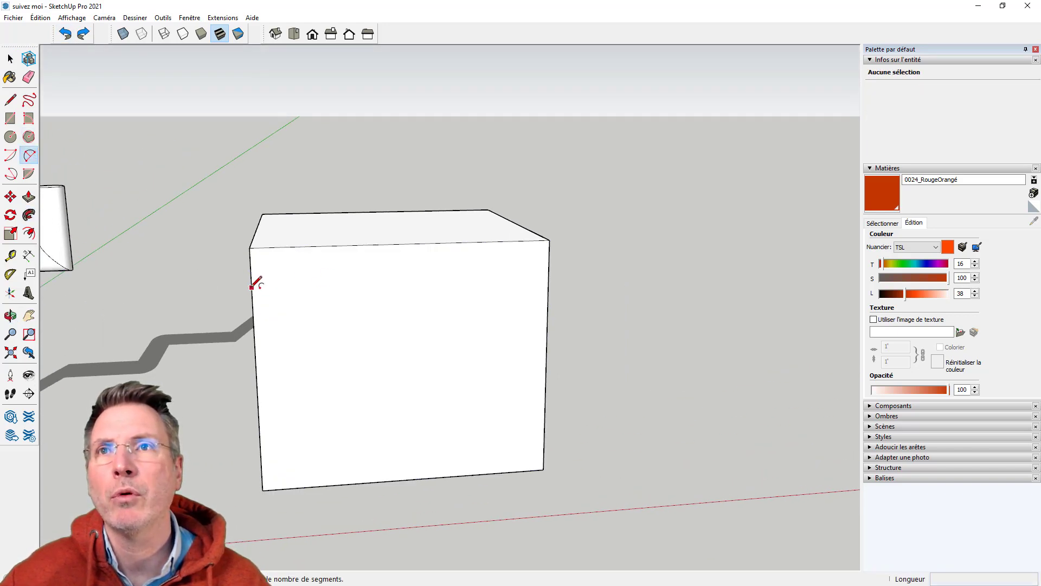
click(300, 247)
middle_drag(301, 347, 429, 411)
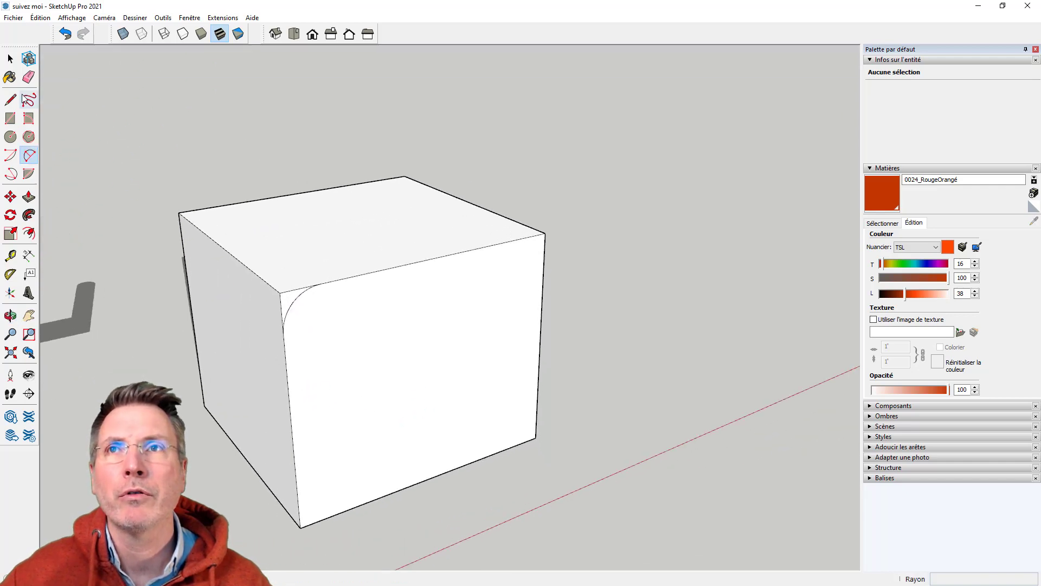
Step: Select the top face and sweep the arc profile around it with Follow Me
click(10, 58)
click(304, 235)
click(29, 215)
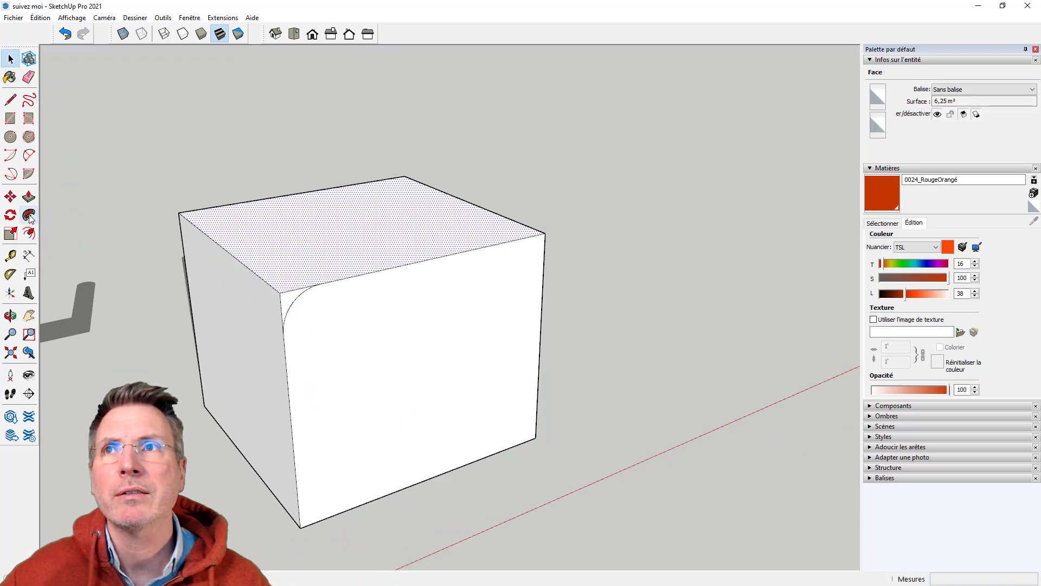
click(283, 307)
mouse_move(319, 418)
middle_down()
mouse_move(358, 356)
mouse_move(163, 314)
middle_up()
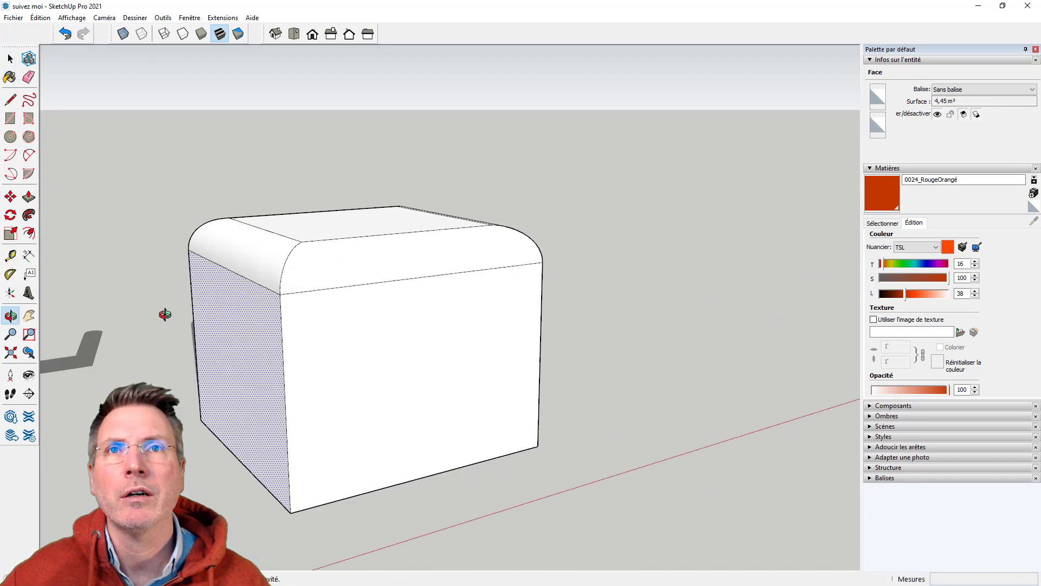
scroll(174, 337, down, 3)
middle_drag(365, 344, 150, 197)
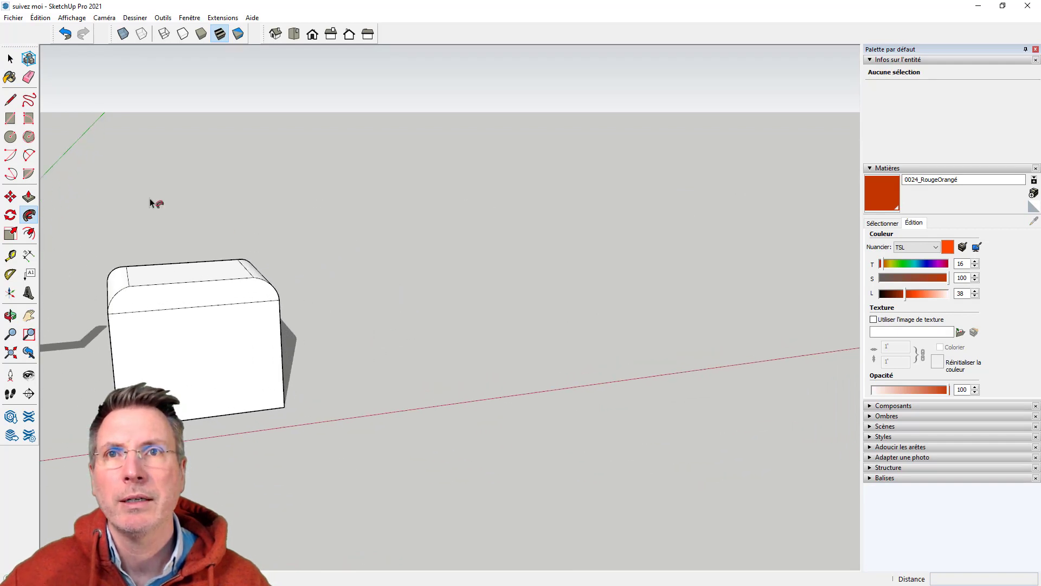
click(10, 137)
Step: Draw a flat circle on the ground beside the box
mouse_move(51, 209)
middle_down()
mouse_move(413, 364)
mouse_move(450, 330)
middle_up()
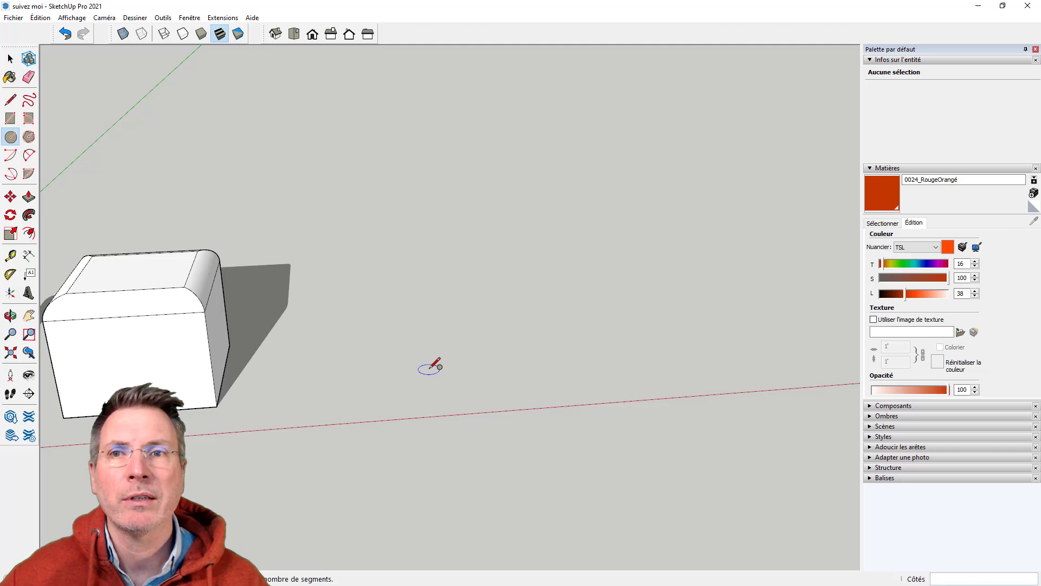
click(449, 370)
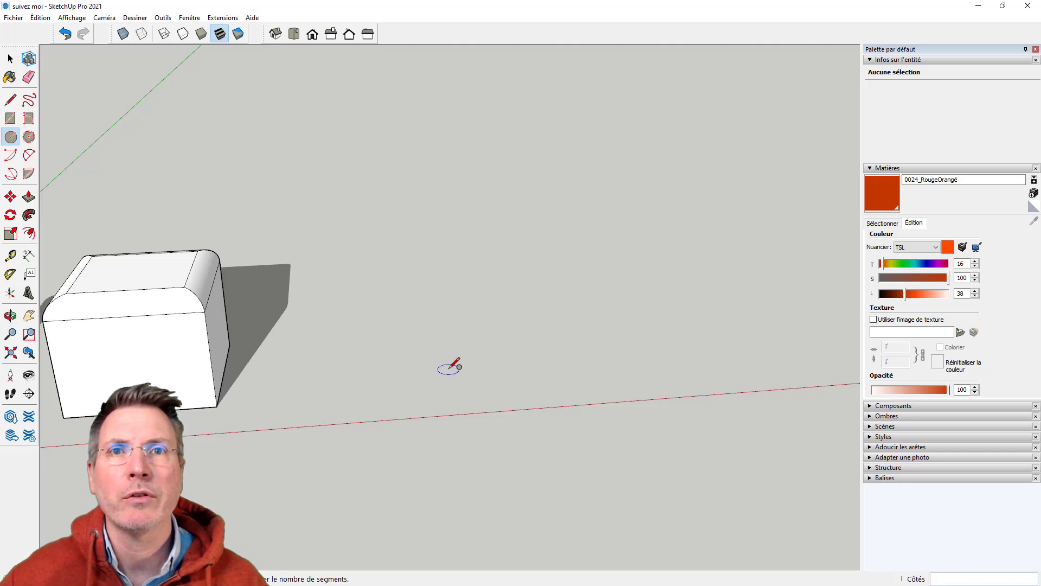
click(480, 350)
Step: Draw a tall upright triangle from the circle's centre, up, then down to its rim
key(l)
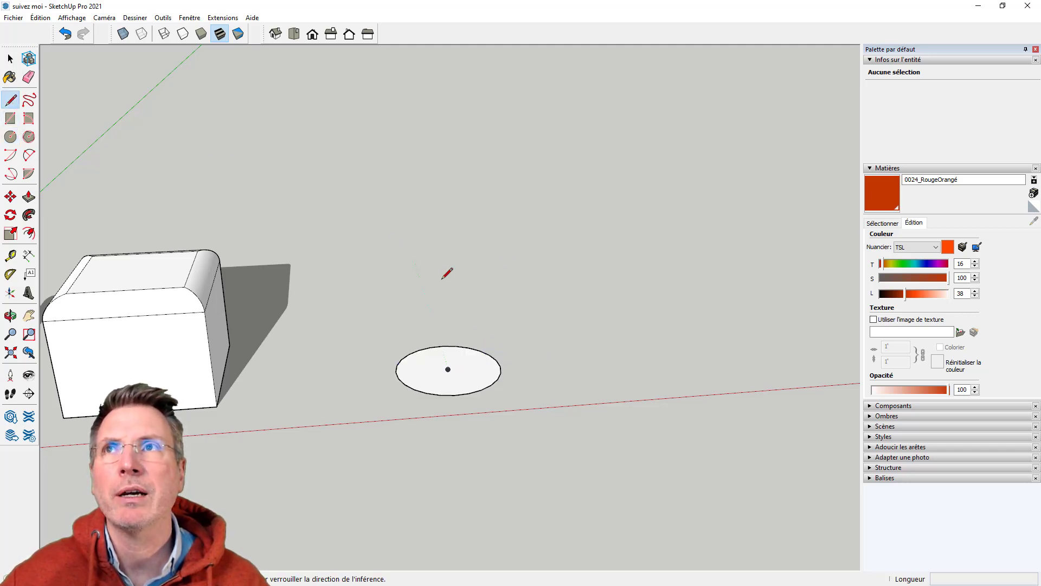
click(448, 369)
click(448, 165)
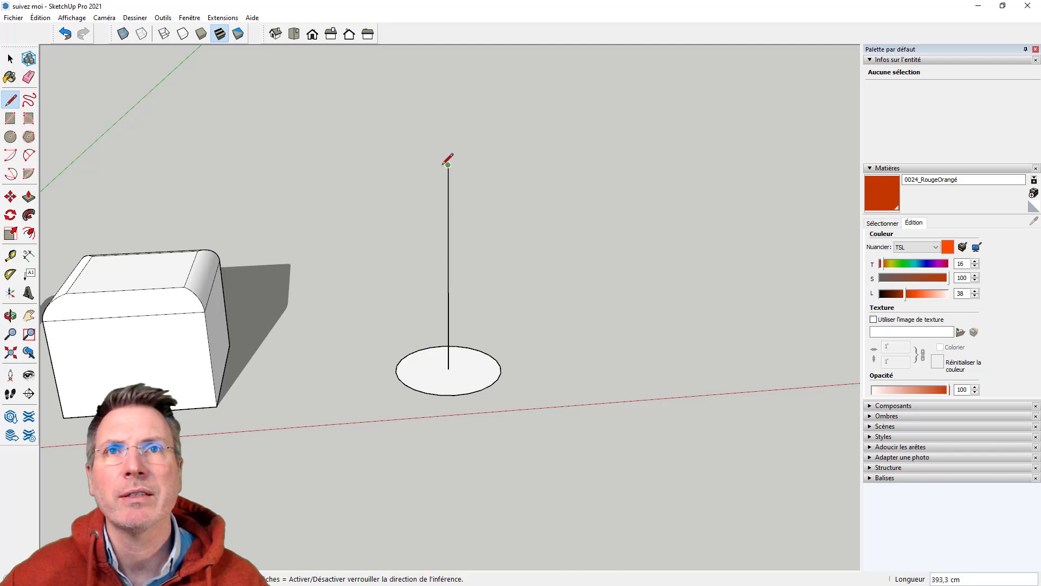
click(500, 366)
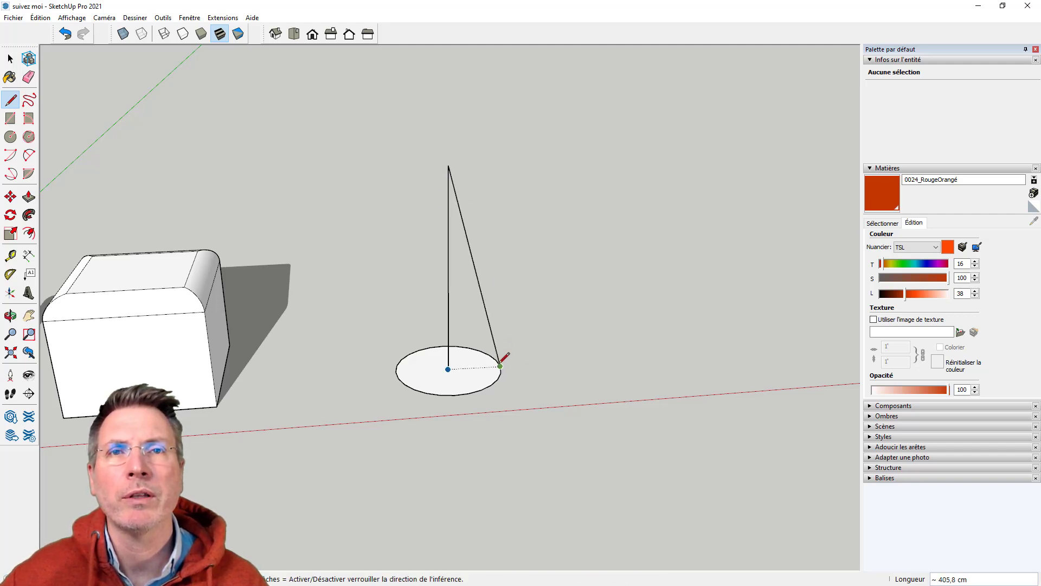
click(447, 369)
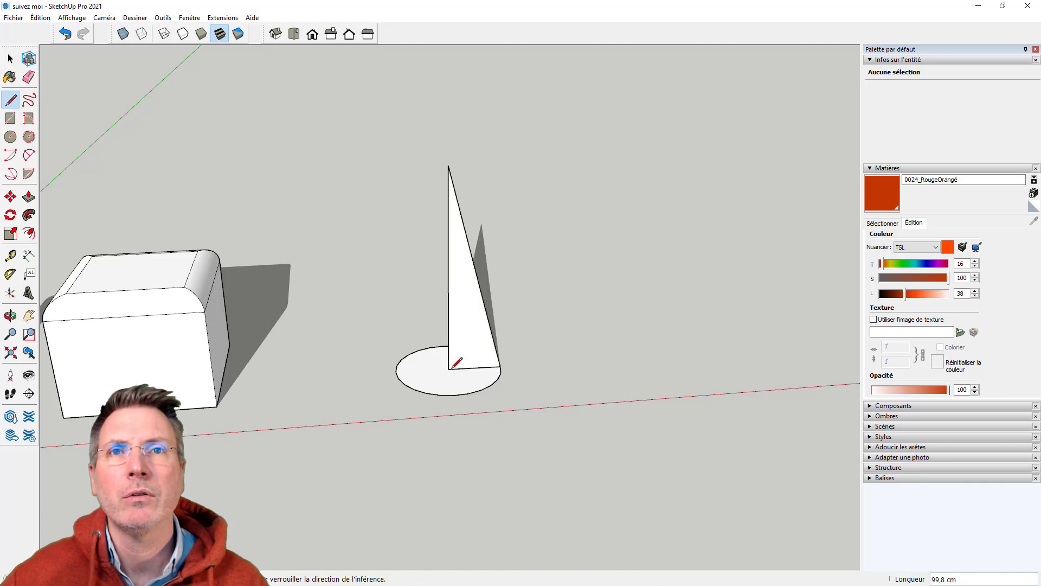
mouse_move(459, 423)
middle_down()
mouse_move(653, 351)
mouse_move(230, 153)
mouse_move(353, 301)
middle_up()
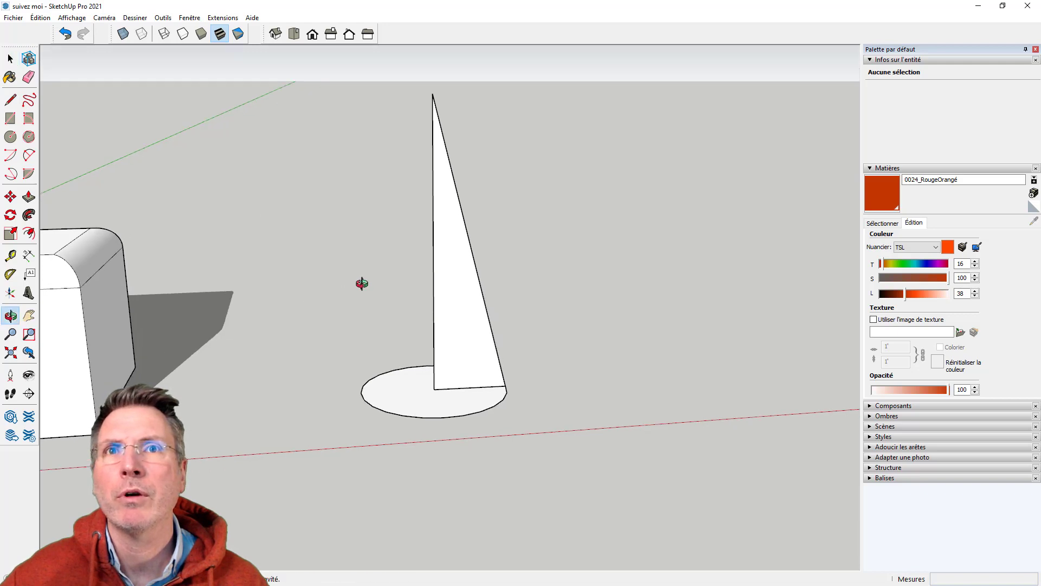
Step: Delete the circle's face, keeping only its outline
scroll(432, 317, up, 3)
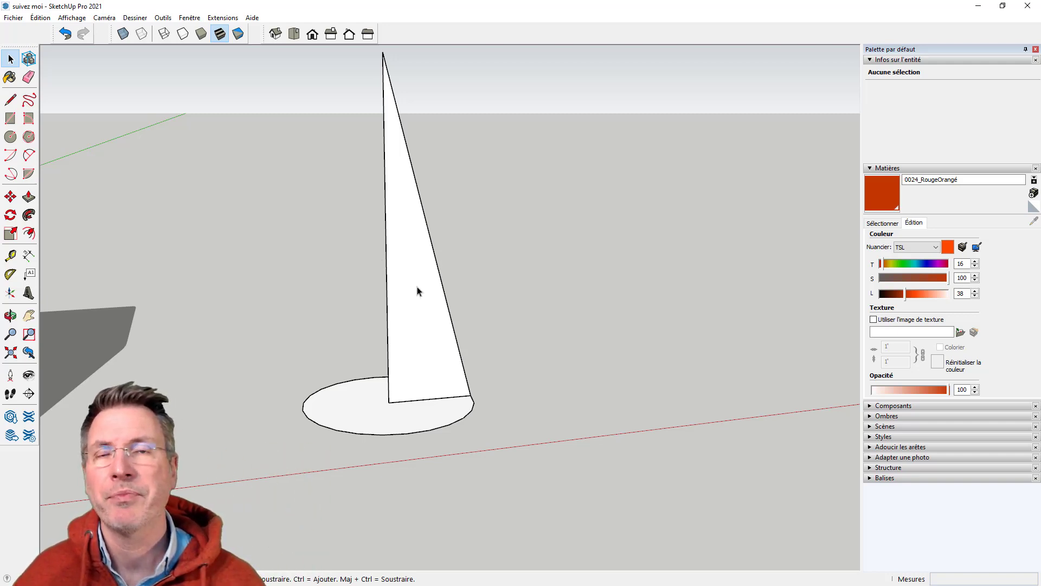
middle_drag(370, 389, 525, 491)
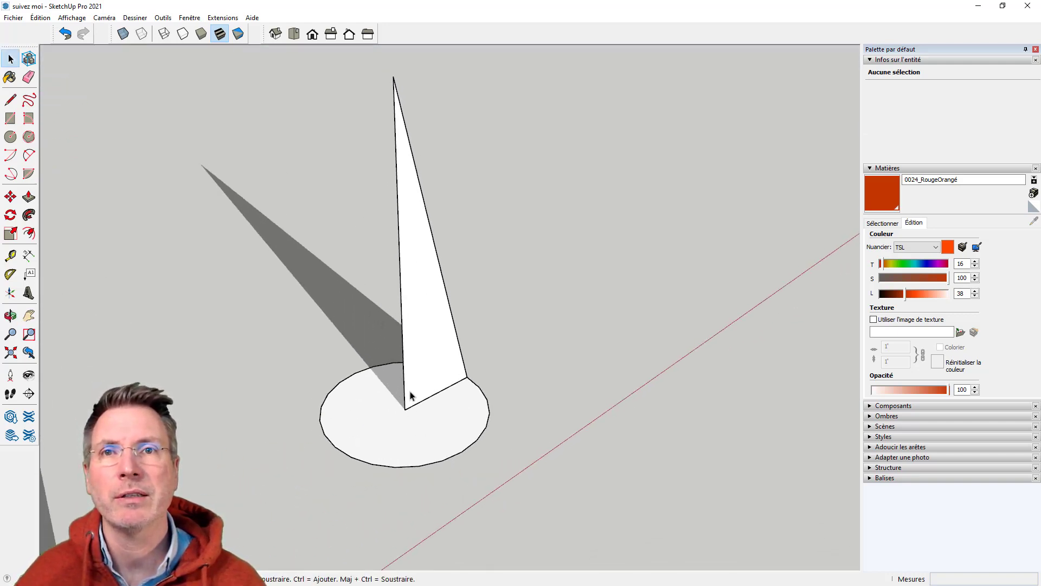
middle_drag(490, 437, 347, 432)
click(347, 401)
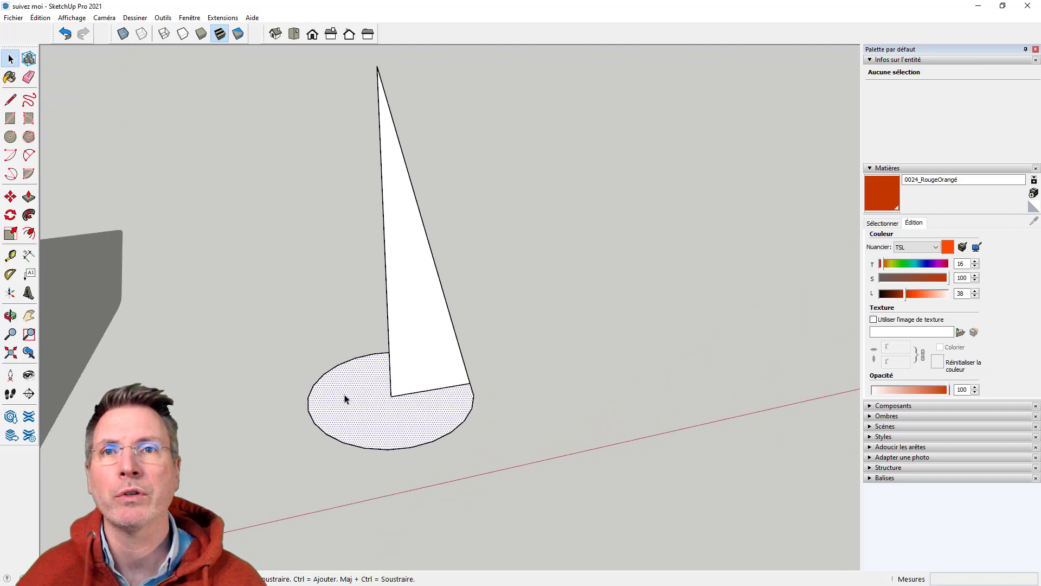
key(Delete)
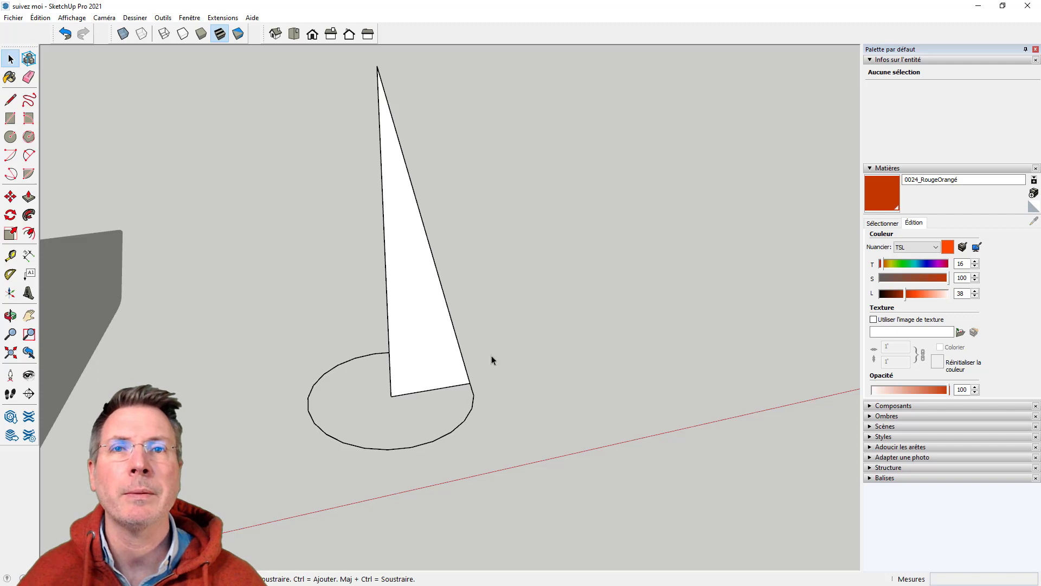
Step: Sweep the triangle around the circle with Follow Me, then undo the wedge-cut result
middle_drag(491, 356, 479, 334)
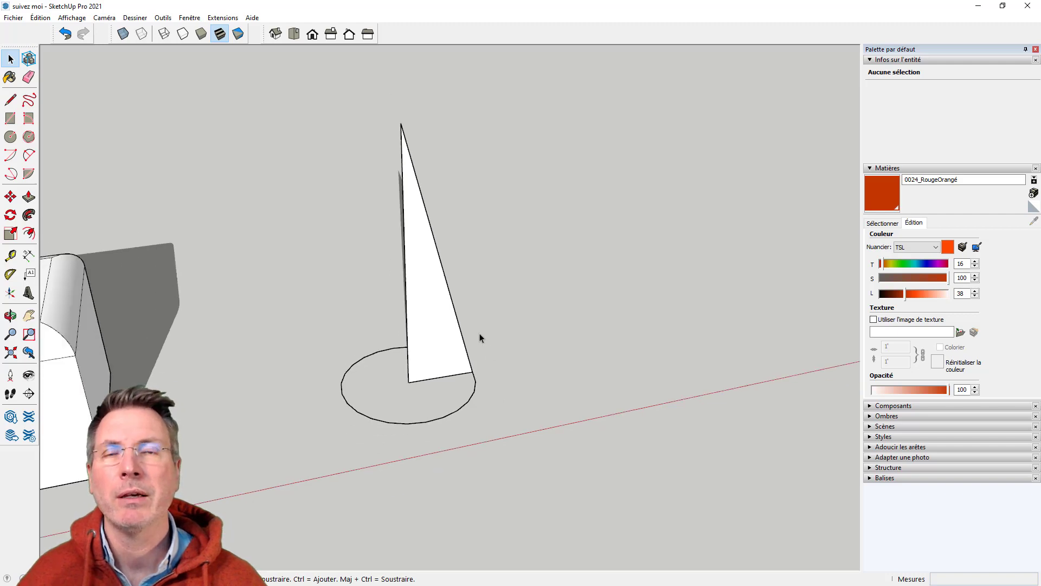
click(28, 215)
click(465, 365)
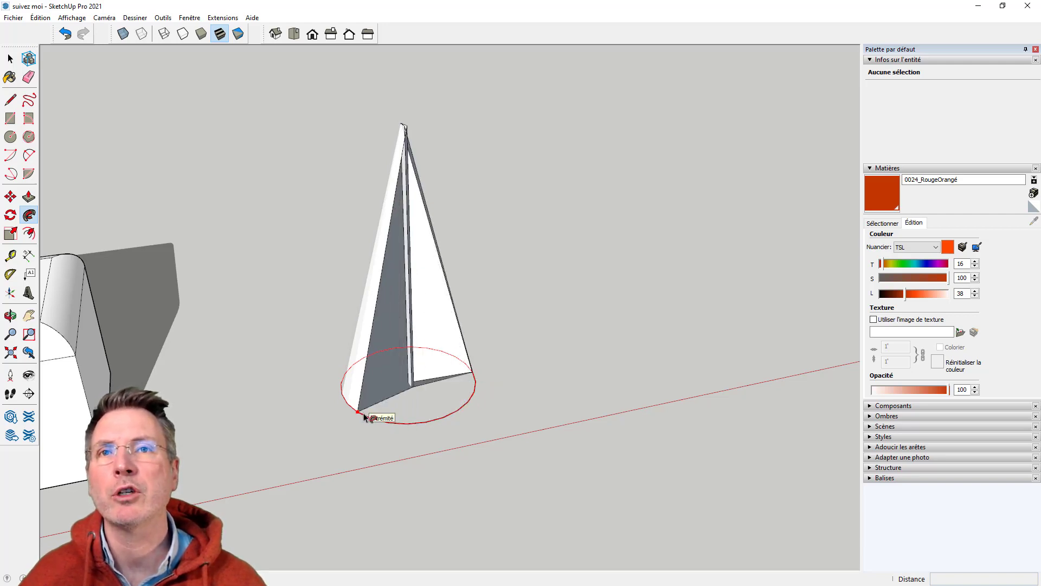
click(360, 413)
mouse_move(553, 437)
middle_down()
mouse_move(479, 389)
mouse_move(209, 367)
mouse_move(328, 379)
middle_up()
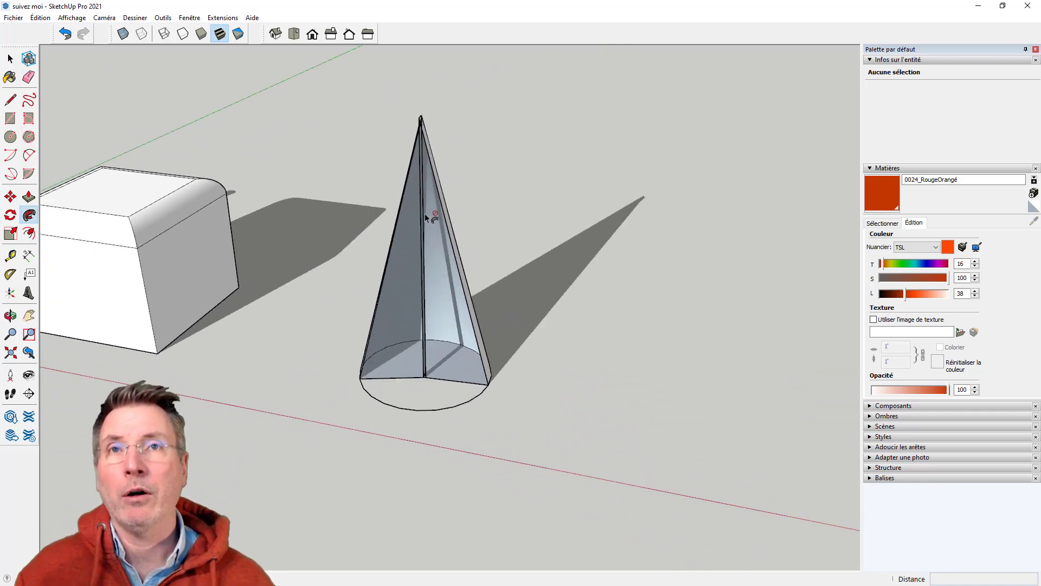
key(ctrl+z)
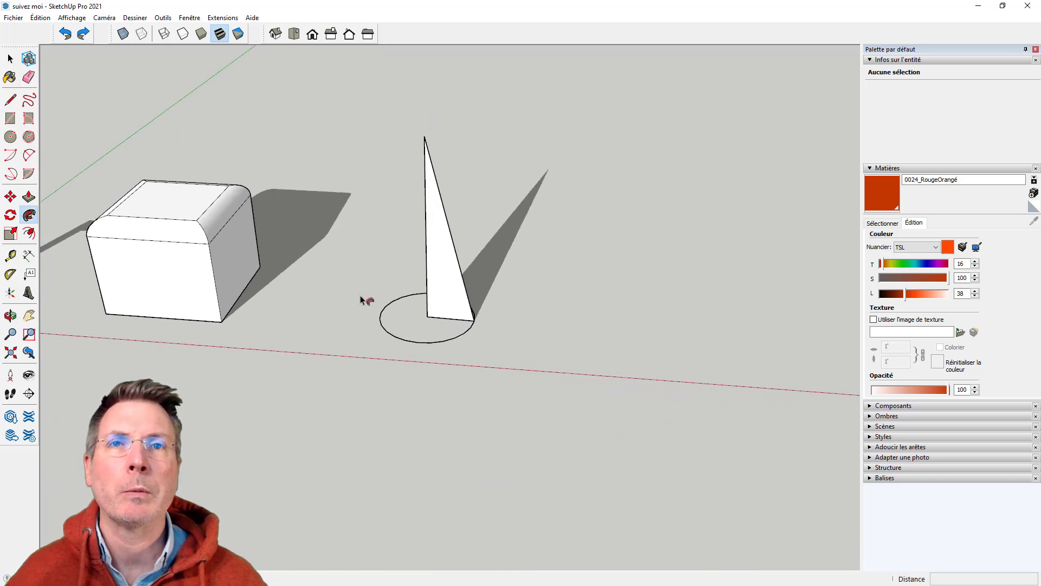
Step: Select the circle outline and sweep the triangle around it into a solid cone
key(space)
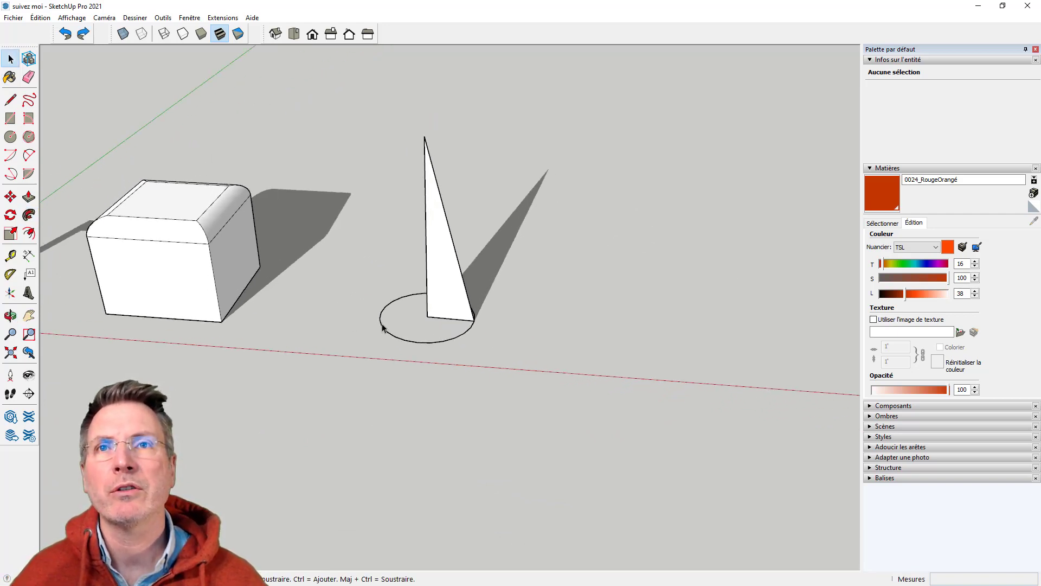
click(472, 321)
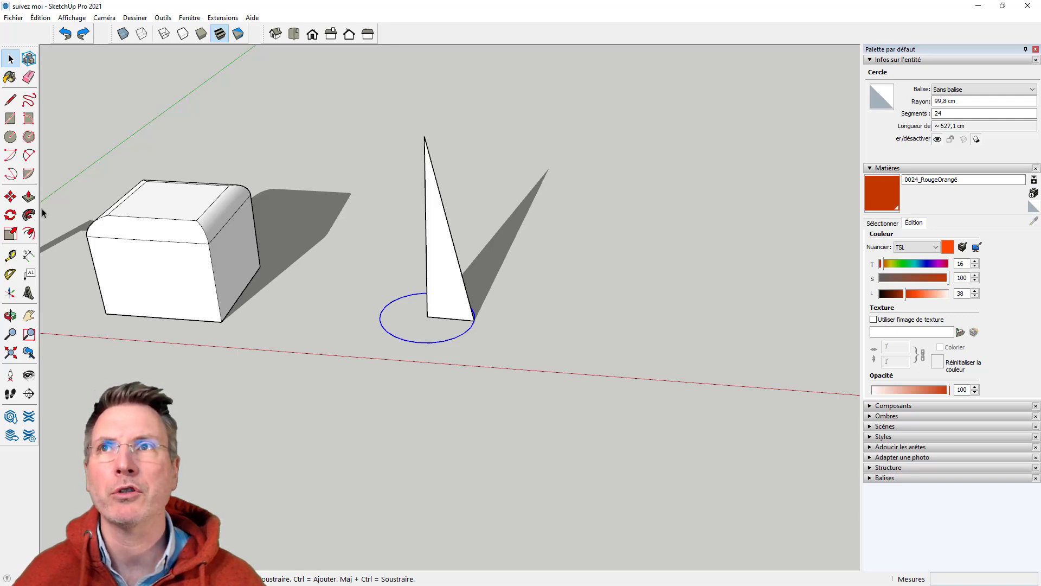
click(29, 215)
click(443, 264)
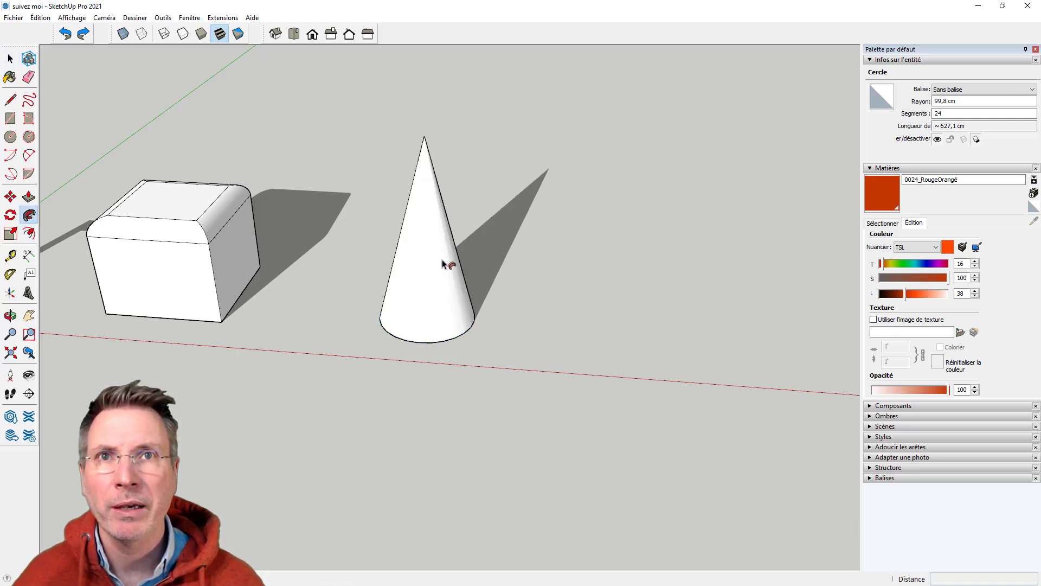
Step: Zoom out and orbit until the pipe, rounded box and cone are all framed
mouse_move(390, 354)
middle_down()
mouse_move(420, 170)
mouse_move(425, 31)
mouse_move(372, 275)
mouse_move(455, 249)
middle_up()
scroll(455, 249, down, 3)
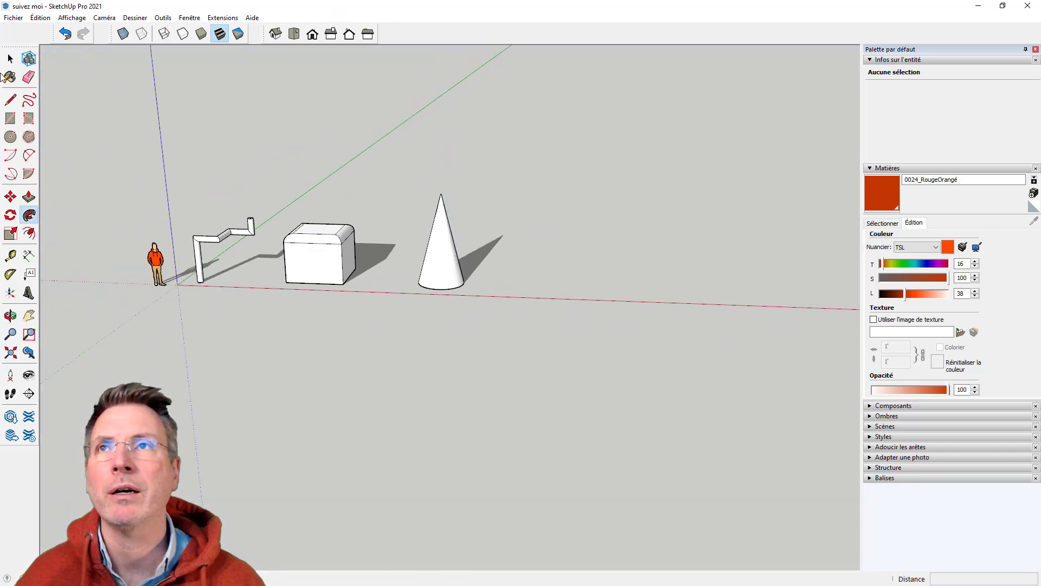
click(9, 60)
middle_drag(304, 233, 380, 254)
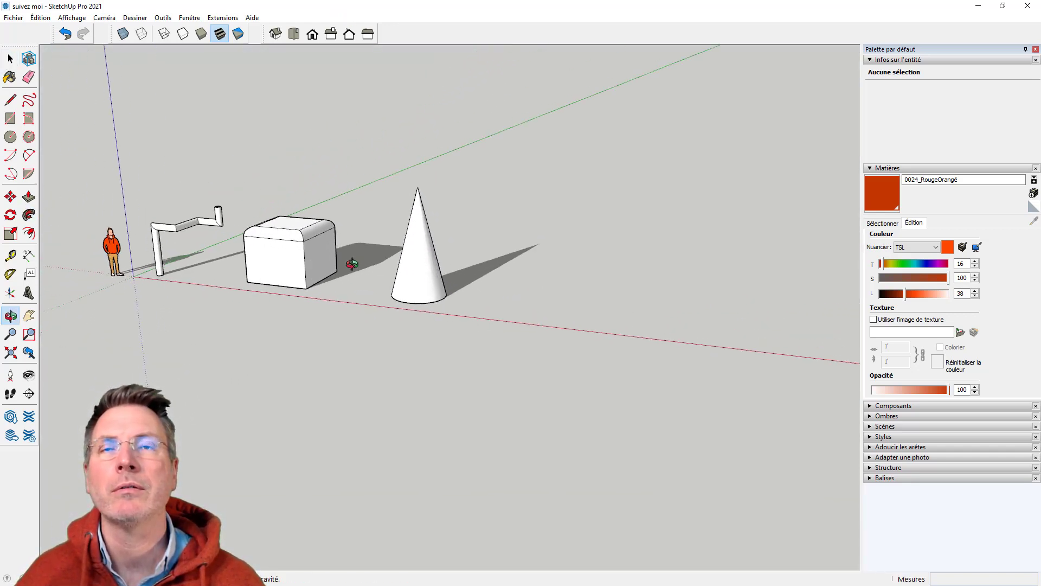
middle_drag(524, 288, 530, 295)
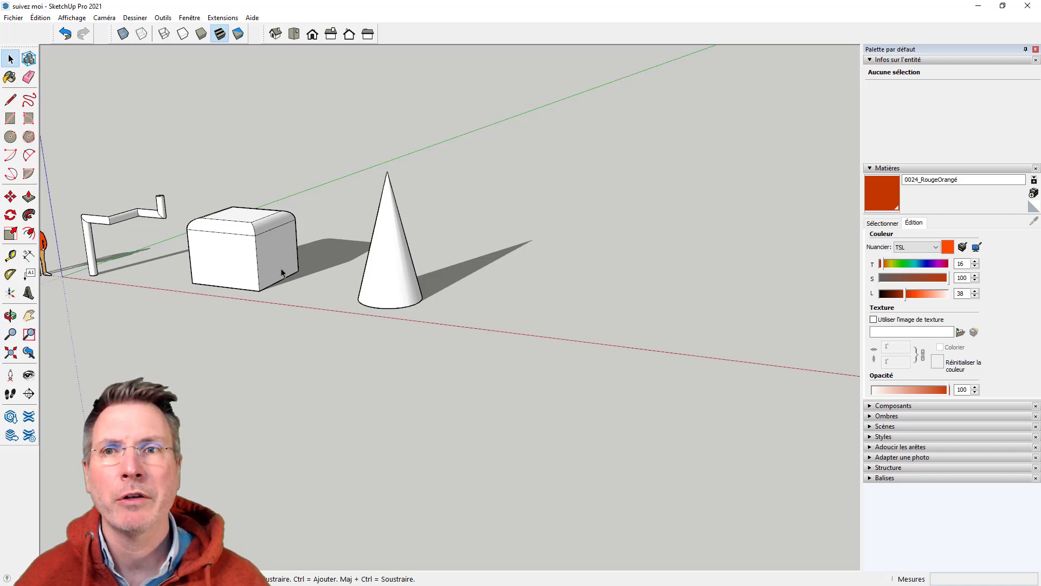
scroll(379, 252, down, 2)
scroll(288, 243, up, 2)
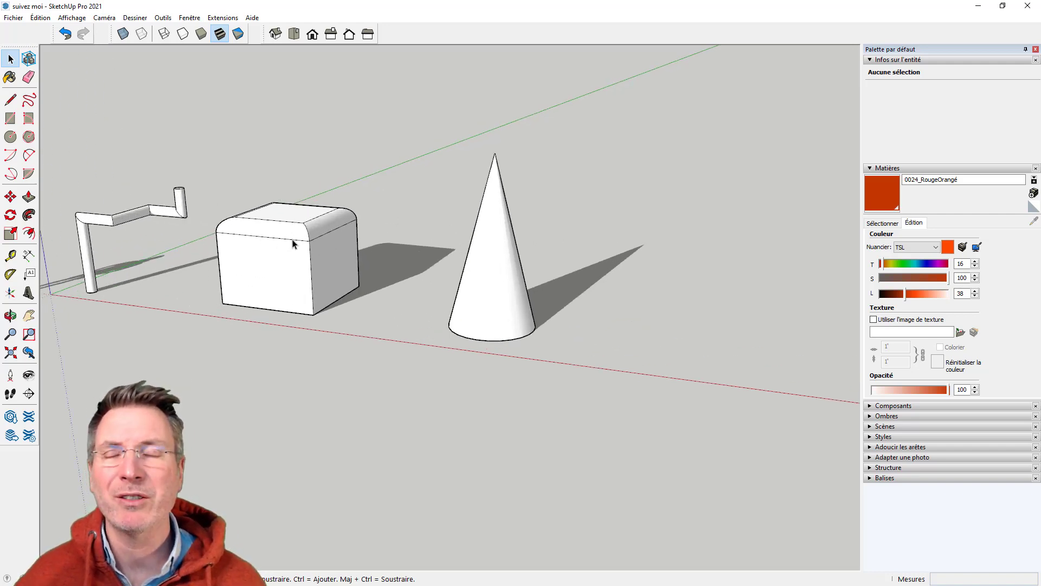